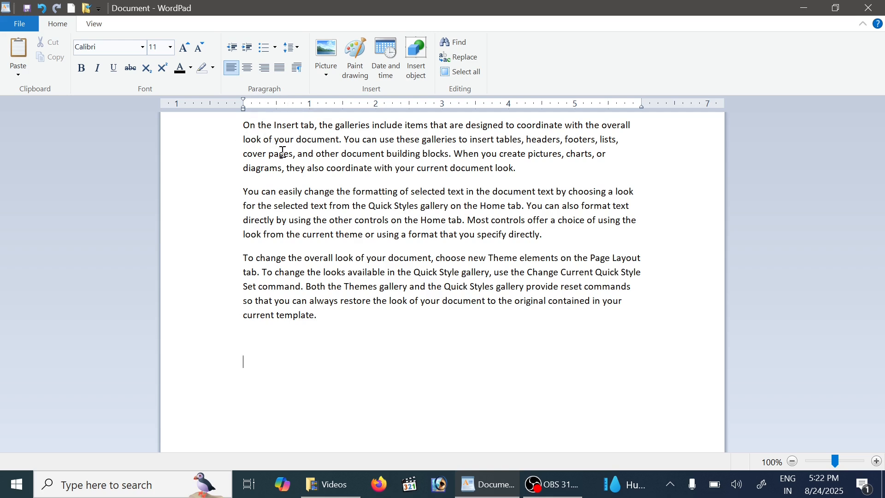
Step: Add the word "computer" on the line below the paragraphs and increase its indent by three levels to 1.5 inches
type("computer")
left_click(247, 47)
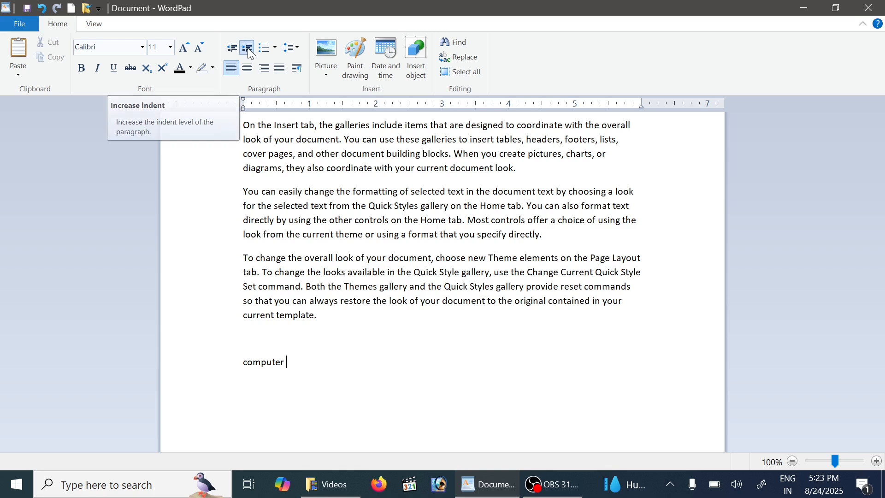
left_click(247, 47)
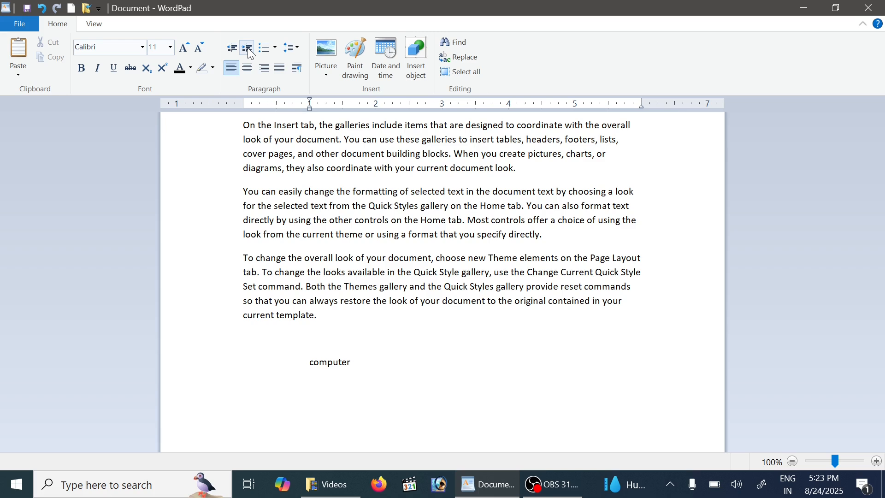
left_click(248, 48)
Step: Decrease the indent of the "computer" line by three levels, back to the page margin
left_click(232, 48)
left_click(232, 49)
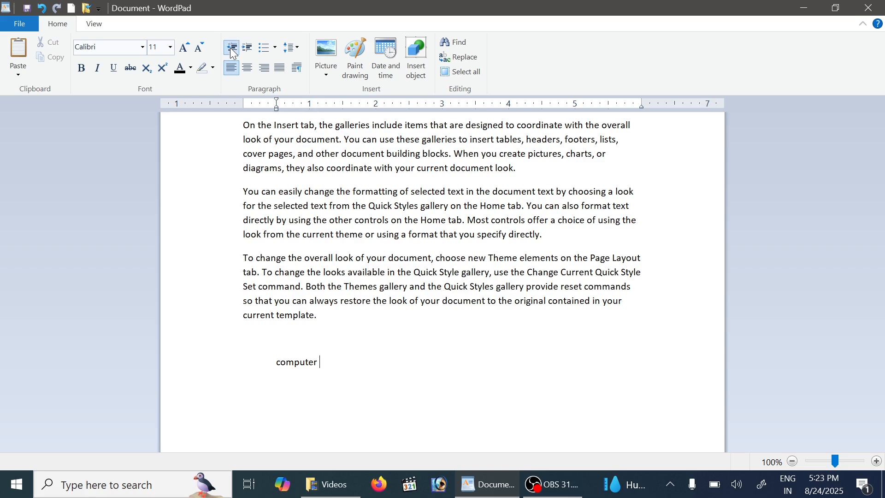
left_click(232, 49)
Step: Increase the indent of the three body paragraphs by three levels to 1.5 inches
left_click_drag(227, 123, 278, 325)
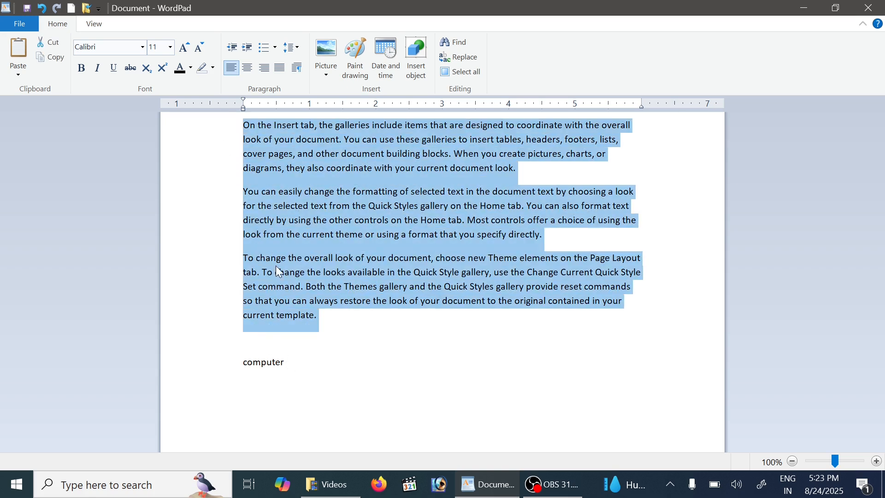
left_click(249, 48)
left_click(248, 48)
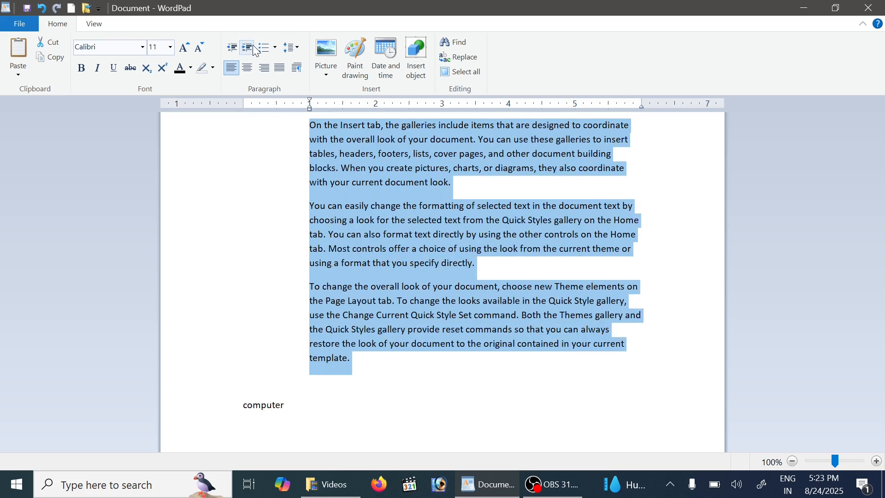
left_click(254, 48)
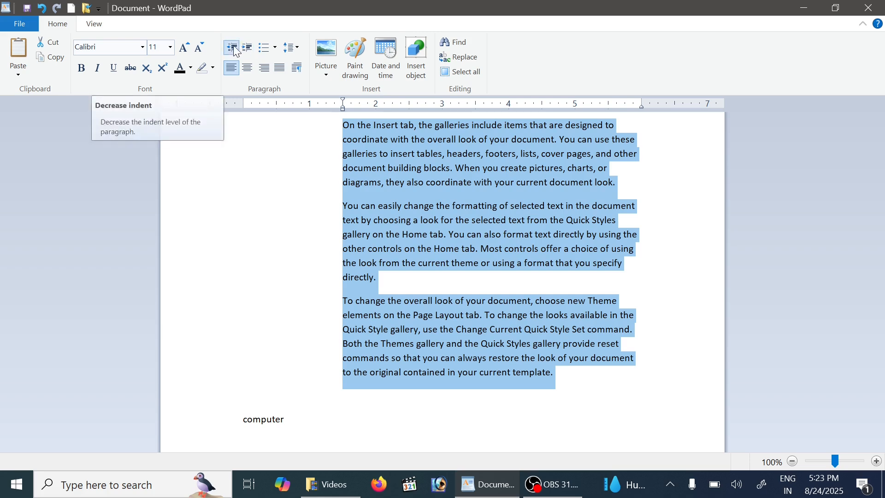
Step: Decrease the indent of the three body paragraphs by three levels, back to the page margin
left_click(236, 49)
left_click(237, 52)
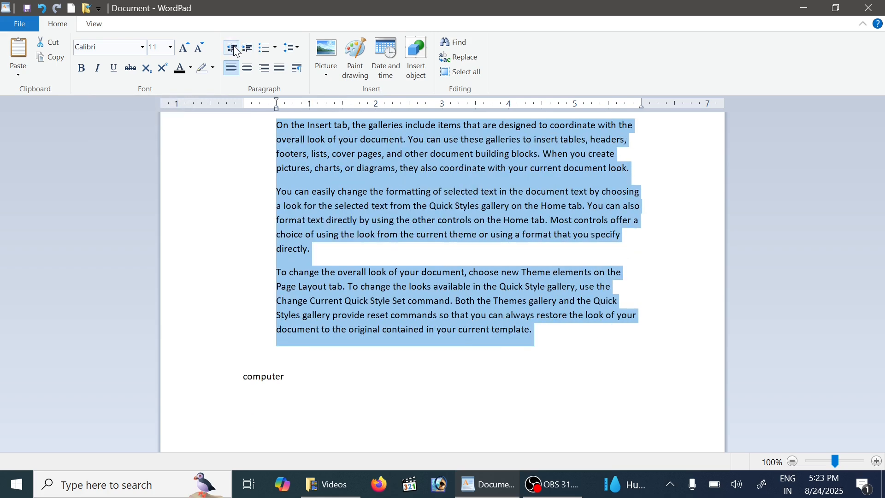
left_click(236, 51)
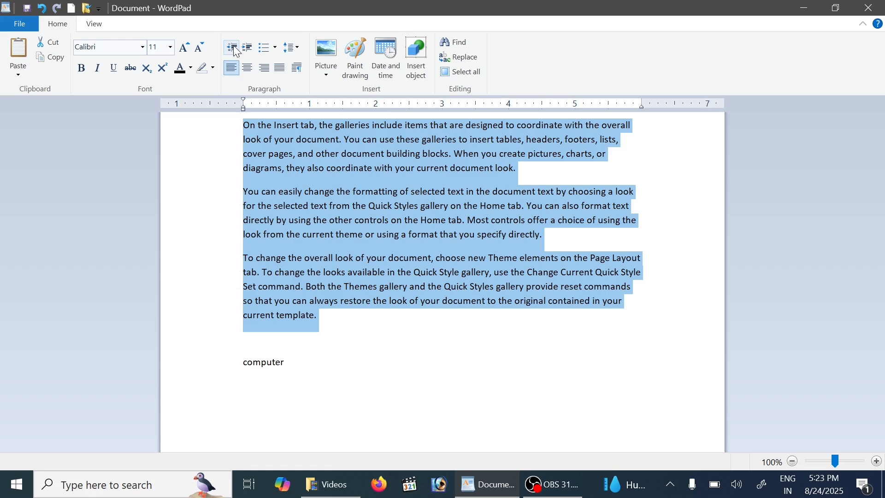
Step: Turn the three paragraphs into a bulleted list and add the items "keyboard" and "Mouse", followed by an empty bullet
left_click(276, 48)
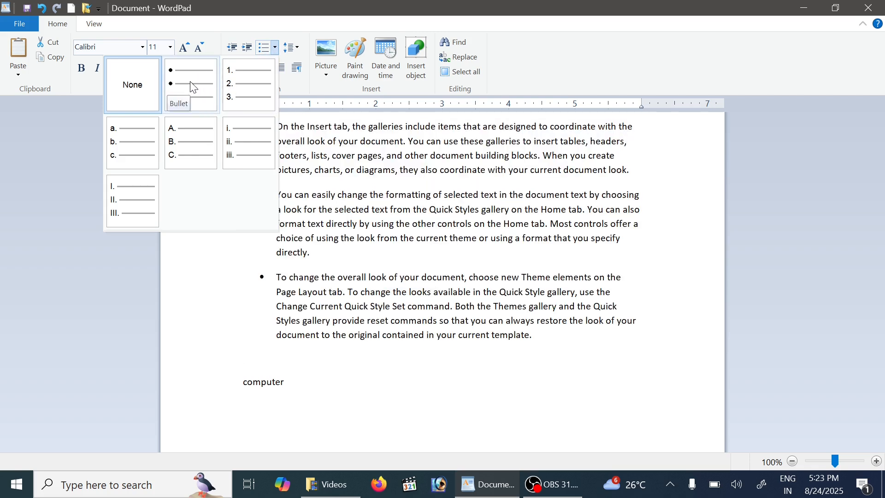
left_click(194, 87)
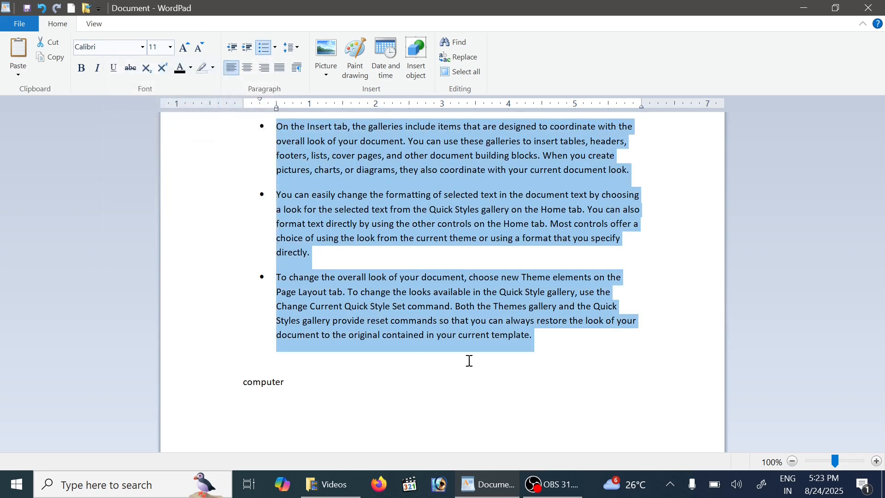
left_click(632, 336)
key("Return")
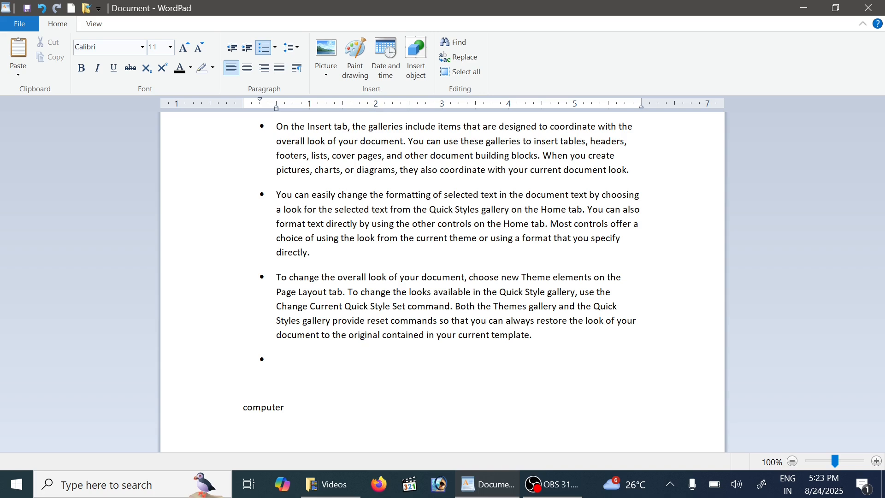
type("keydboard")
key("Return")
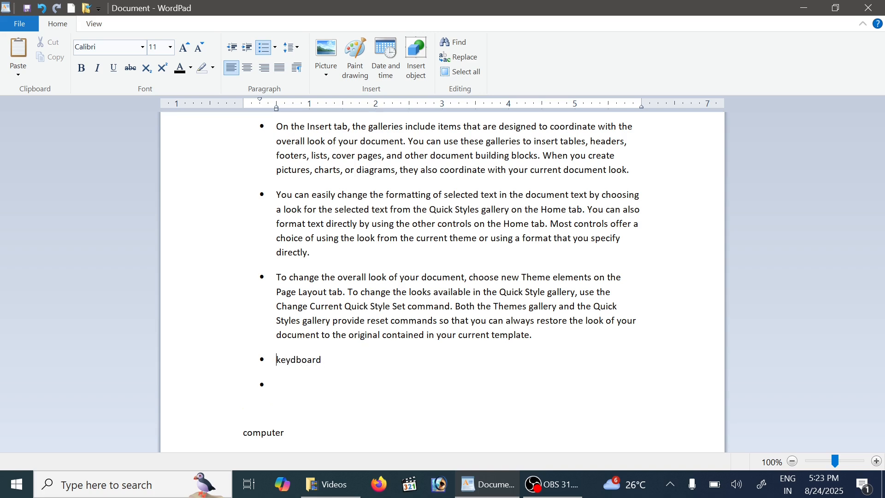
key("BackSpace")
type("Mouse")
key("Return")
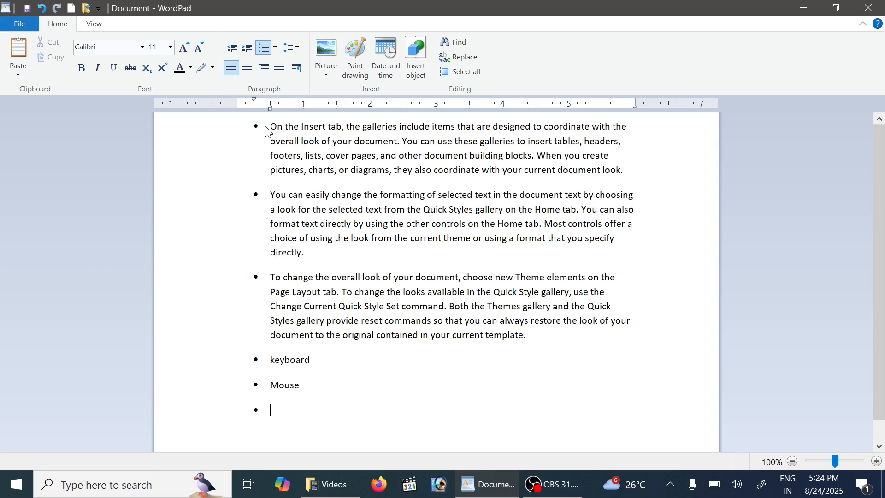
Step: Format the five list items from the first paragraph through "Mouse" as a 1, 2, 3 numbered list
left_click_drag(270, 127, 490, 395)
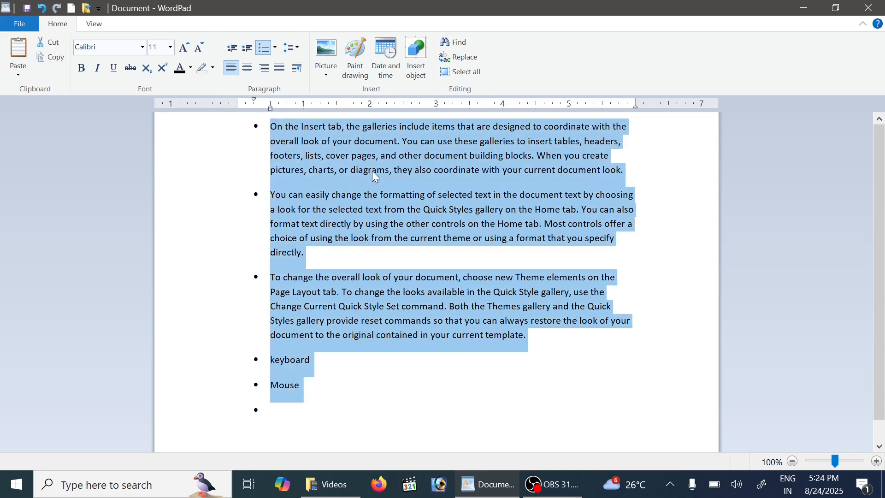
left_click(274, 48)
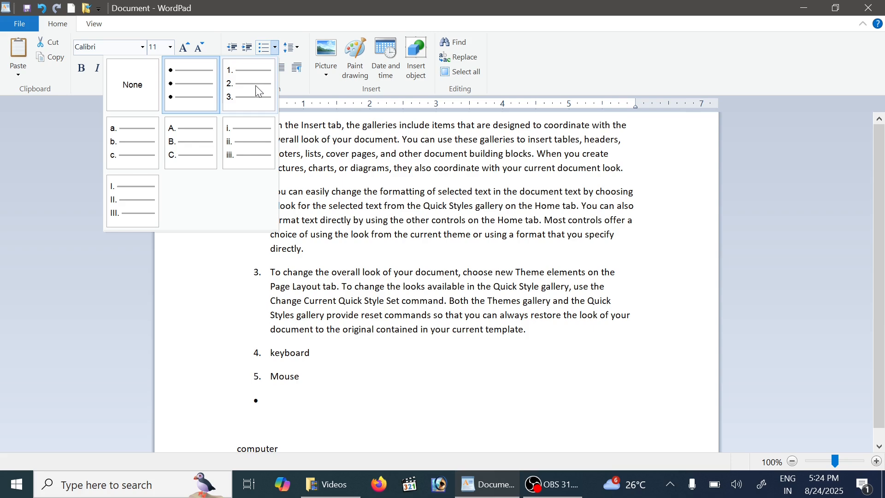
left_click(258, 92)
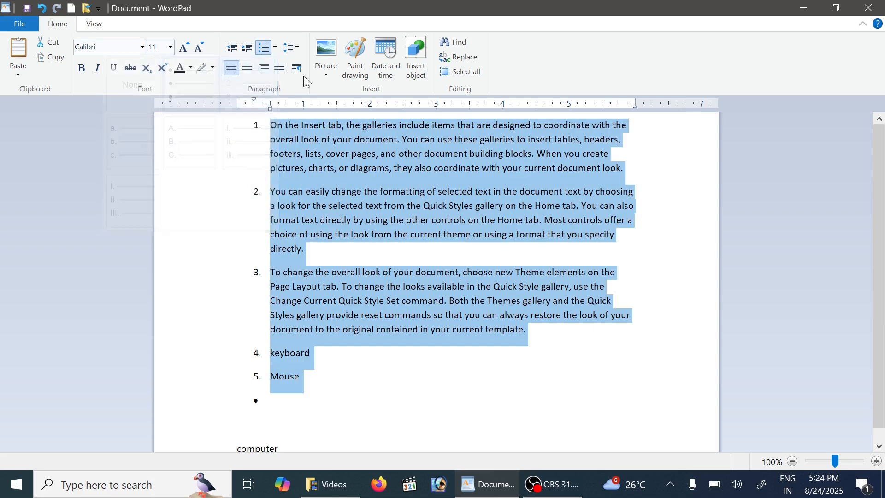
left_click(274, 48)
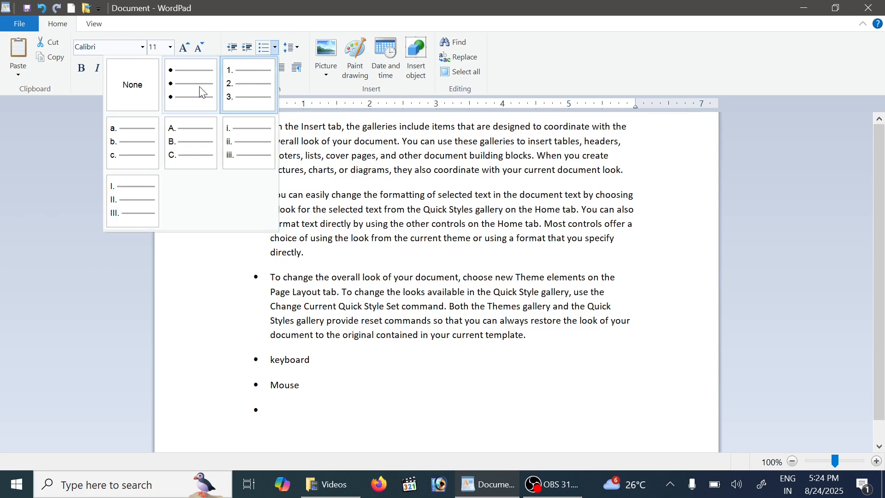
left_click(253, 85)
Step: Remove the list numbering from the "Mouse" item only
left_click(364, 393)
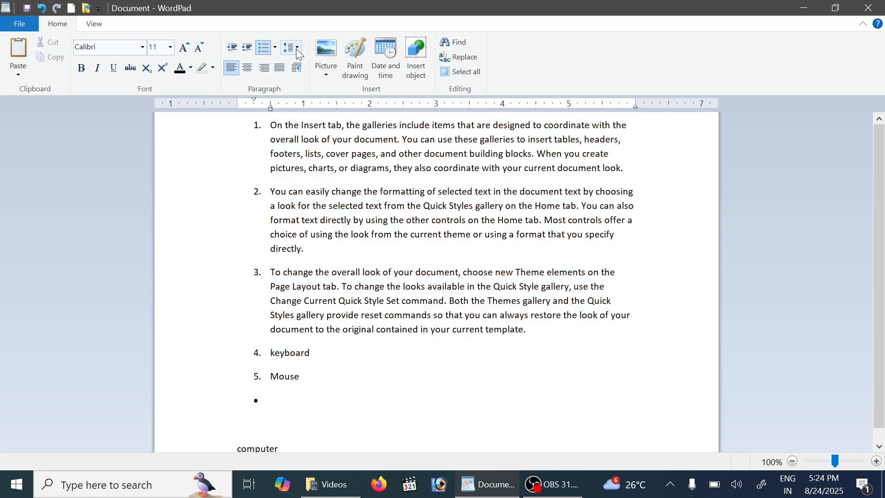
left_click(277, 48)
left_click(130, 83)
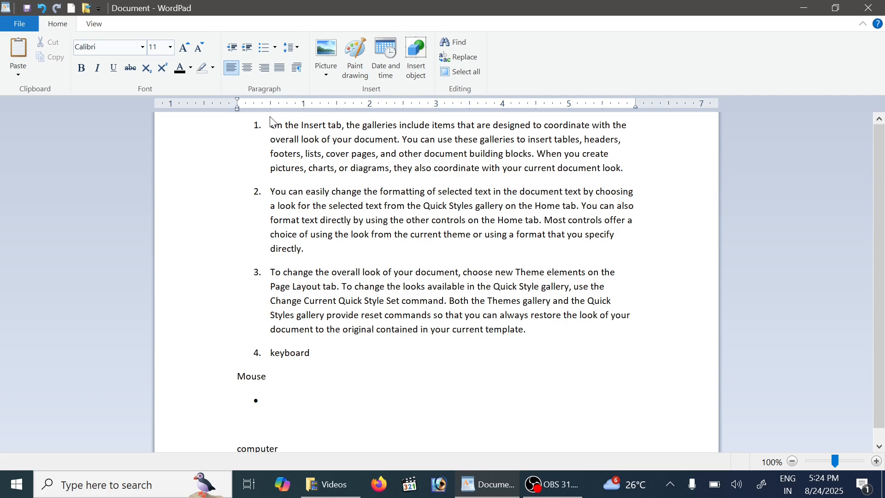
Step: Set the list style to None for everything from the first paragraph through the empty lines above "computer"
left_click_drag(271, 123, 578, 439)
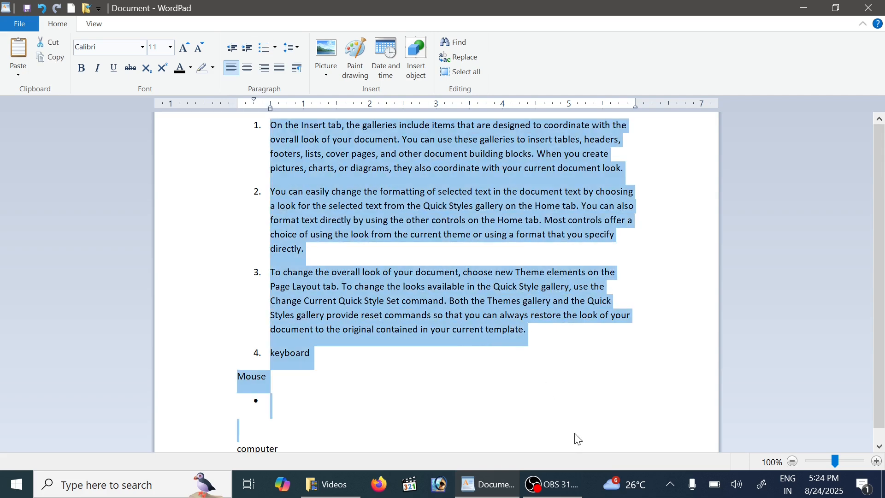
left_click(274, 48)
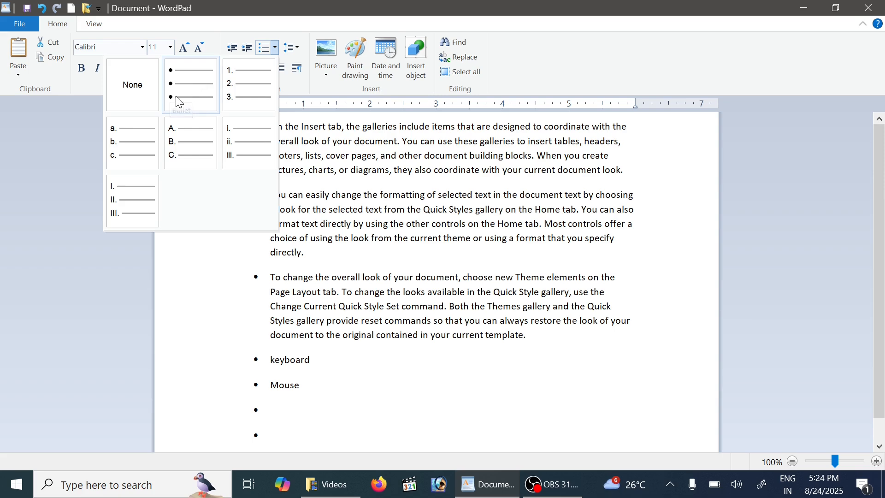
left_click(135, 83)
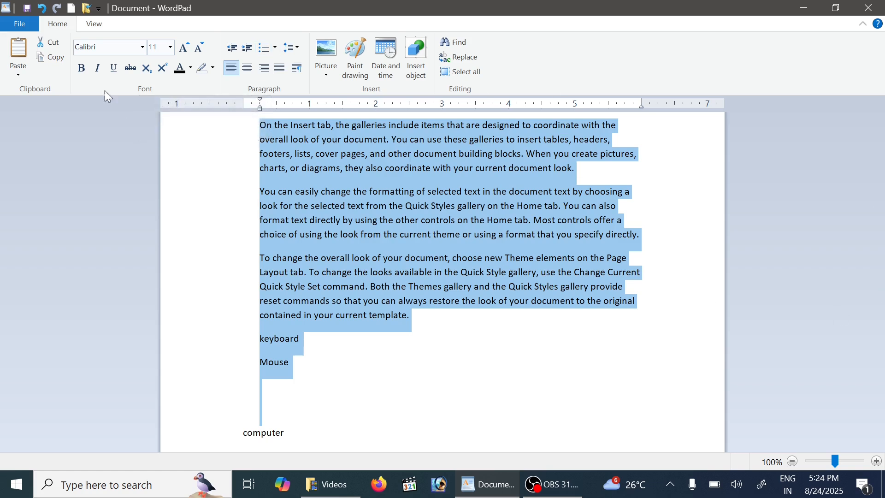
left_click(276, 48)
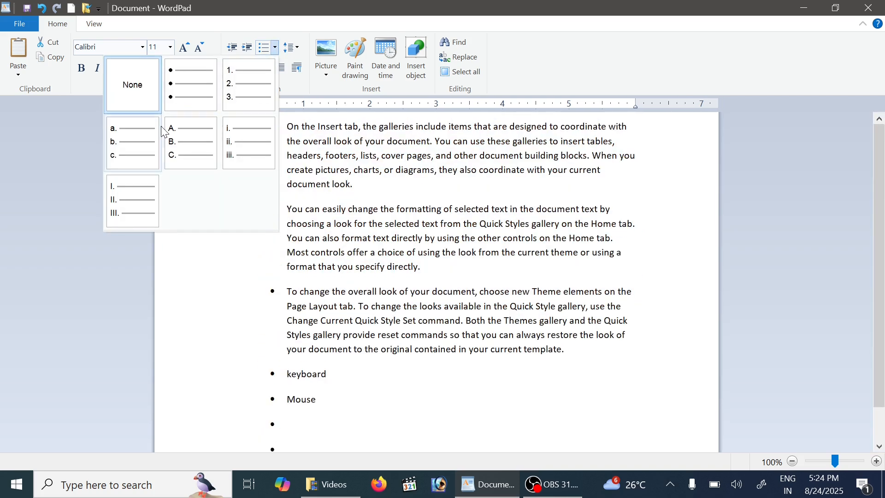
left_click(584, 55)
Step: Try line spacings of 1.5, 2 and 1.0 on the selected text
left_click(294, 48)
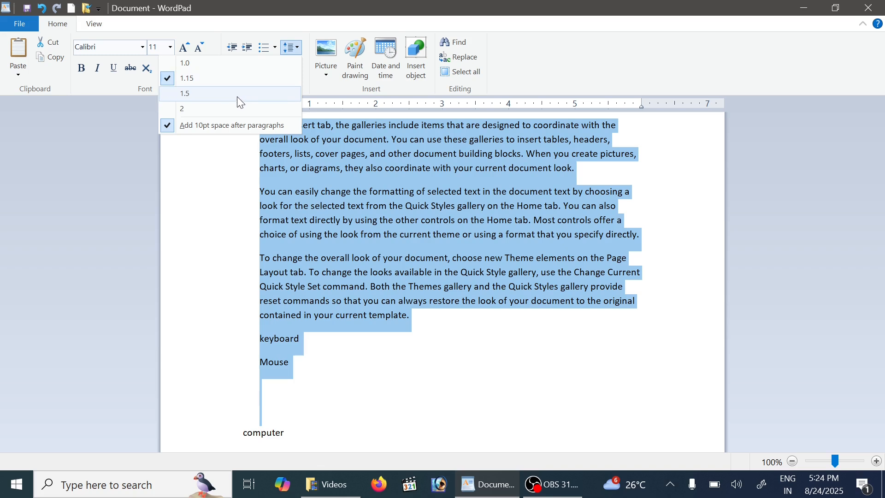
left_click(238, 94)
left_click(295, 52)
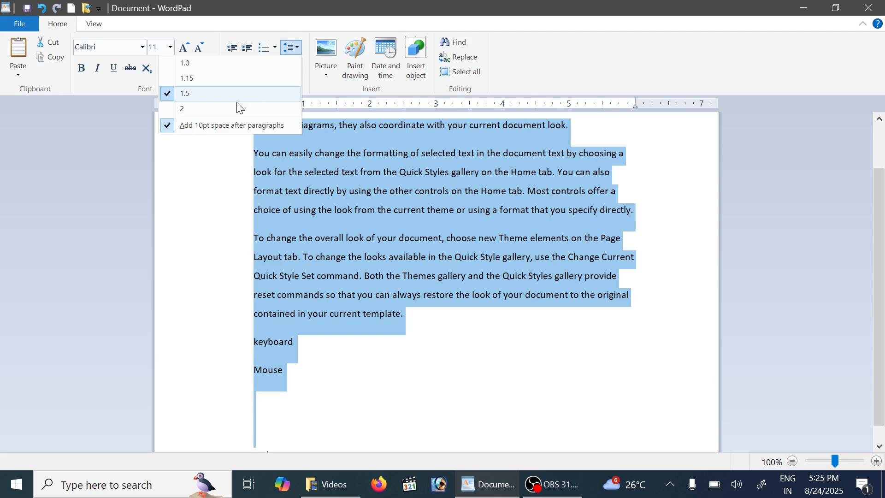
left_click(234, 103)
left_click(299, 49)
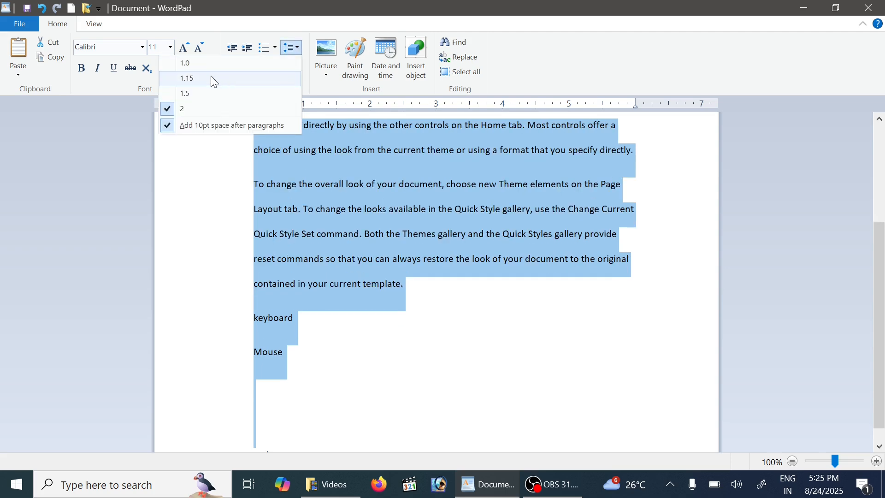
left_click(214, 65)
Step: Set the selected text's line spacing to 1.15, try 1.5, and return it to 1.15
left_click(298, 51)
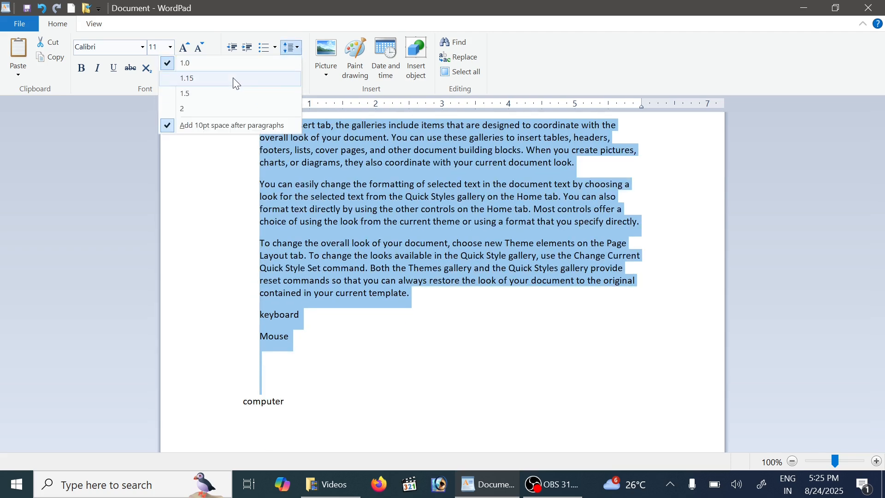
left_click(233, 78)
left_click(297, 48)
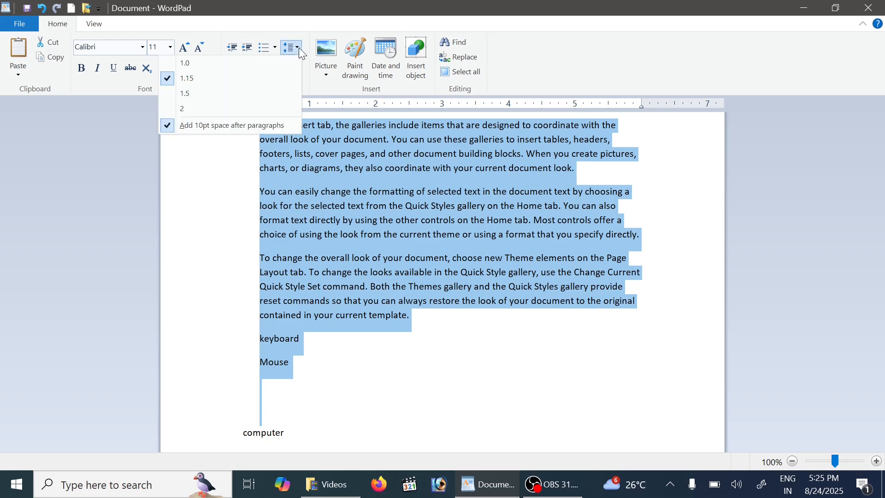
left_click(211, 94)
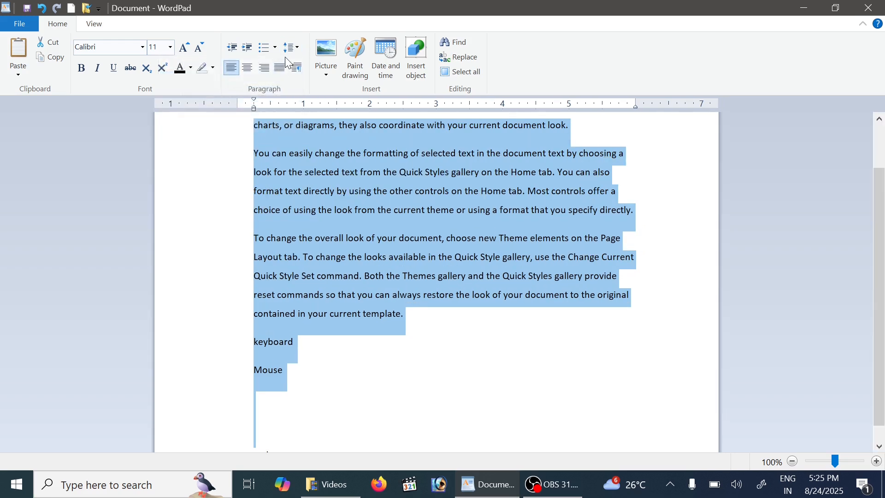
left_click(297, 50)
left_click(225, 80)
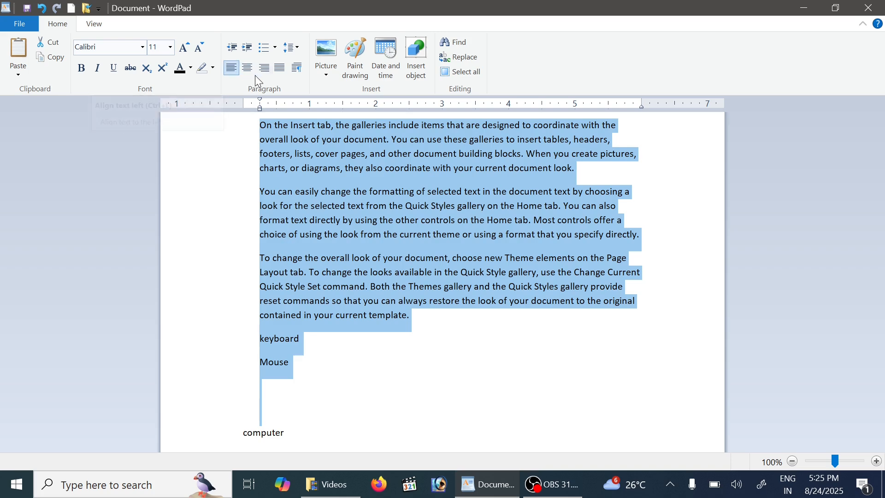
Step: Increase the selected text's indent by one level, decrease it again, and clear the selection
left_click(245, 51)
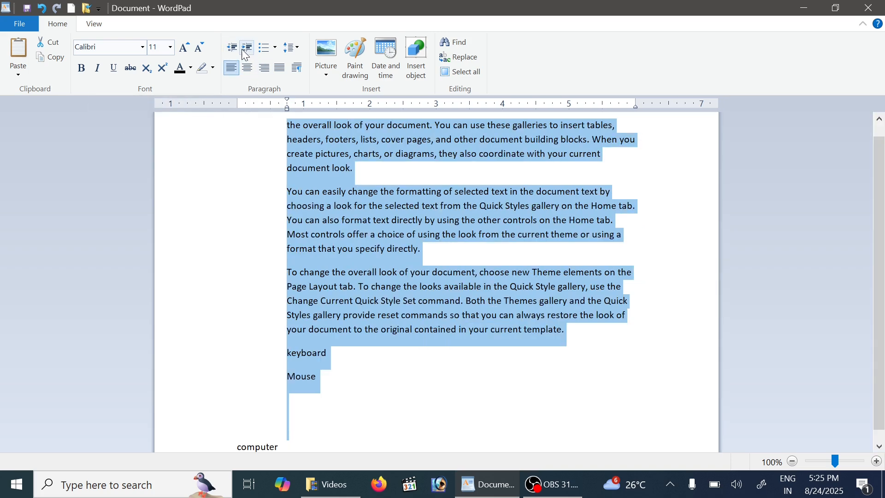
left_click(231, 48)
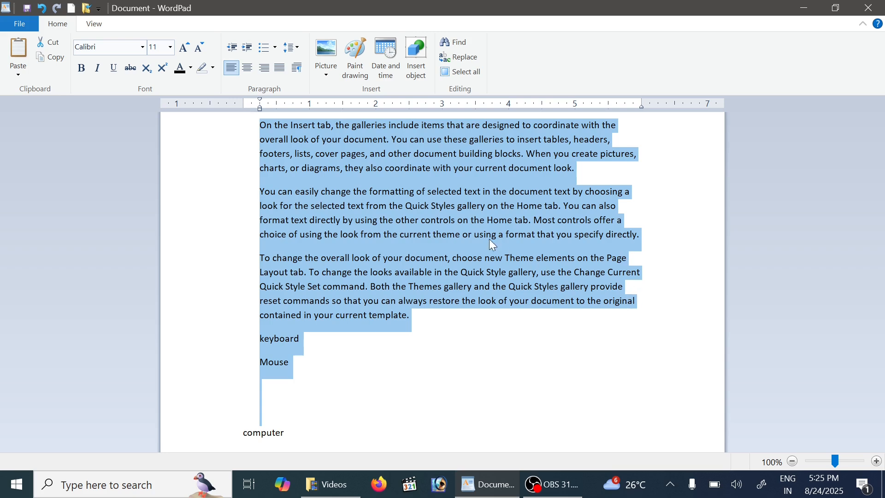
left_click(485, 174)
Step: Try centred, right and justified alignment on the three body paragraphs
left_click_drag(251, 129, 414, 316)
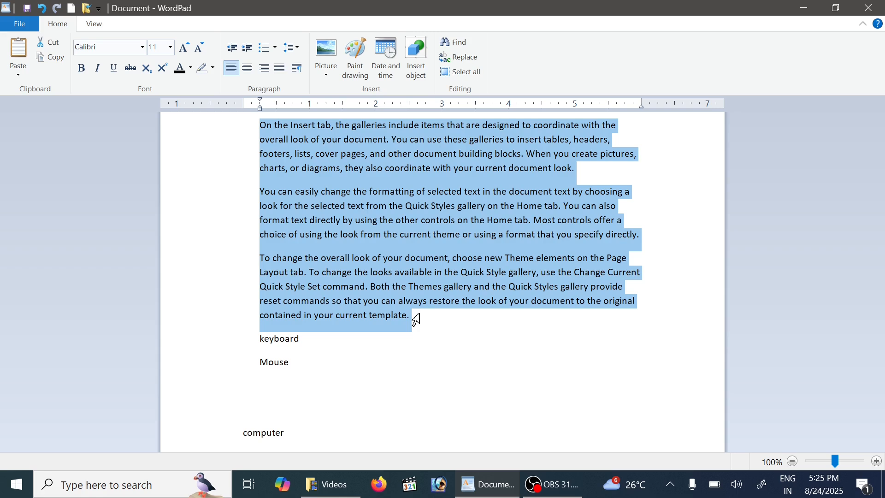
left_click(249, 67)
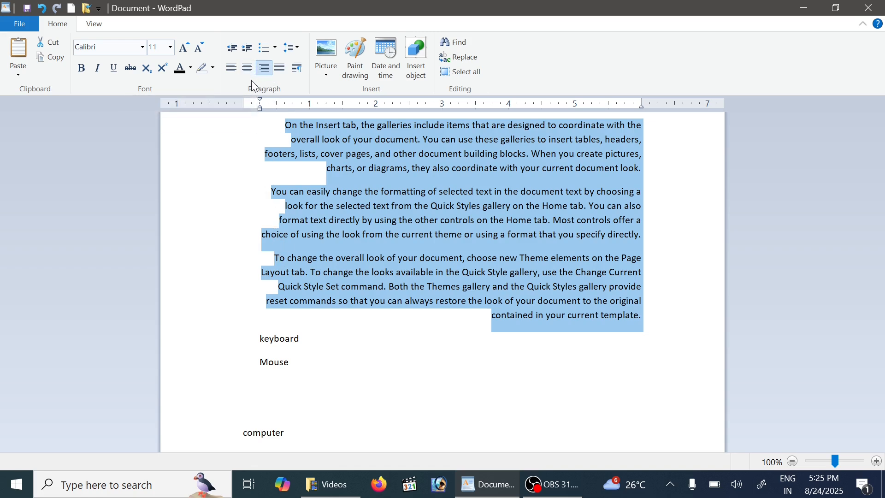
left_click(282, 71)
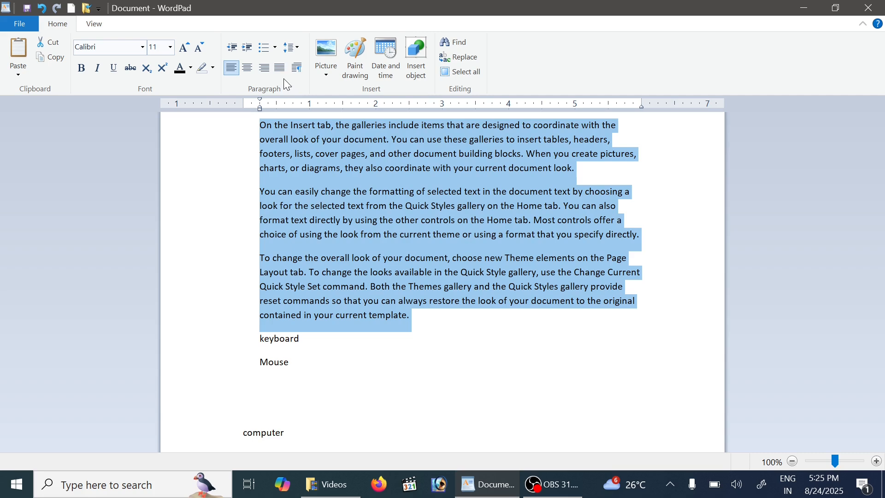
Step: Justify the three selected body paragraphs and view their settings in the Paragraph dialog, accepting them as they are
left_click(288, 72)
left_click(319, 169)
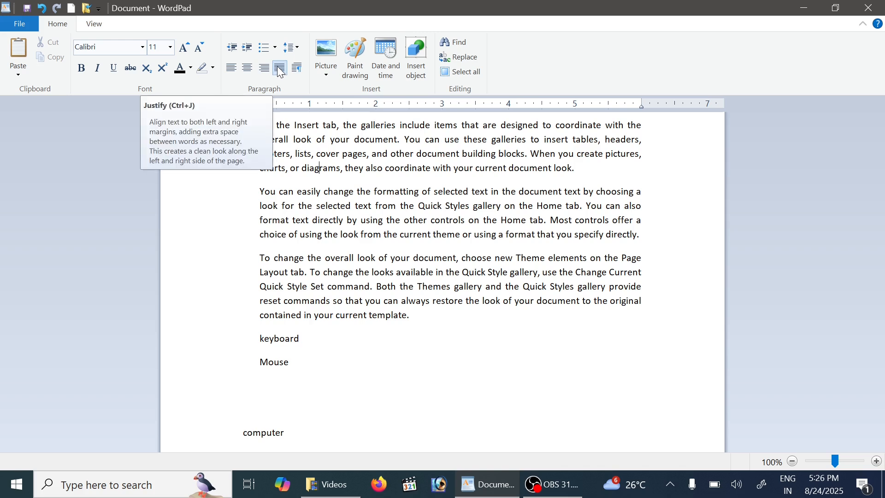
left_click(300, 70)
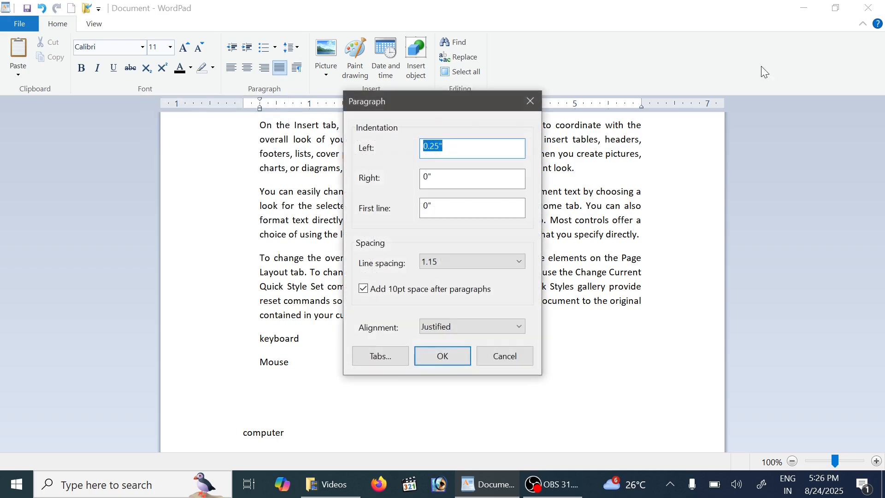
left_click(464, 363)
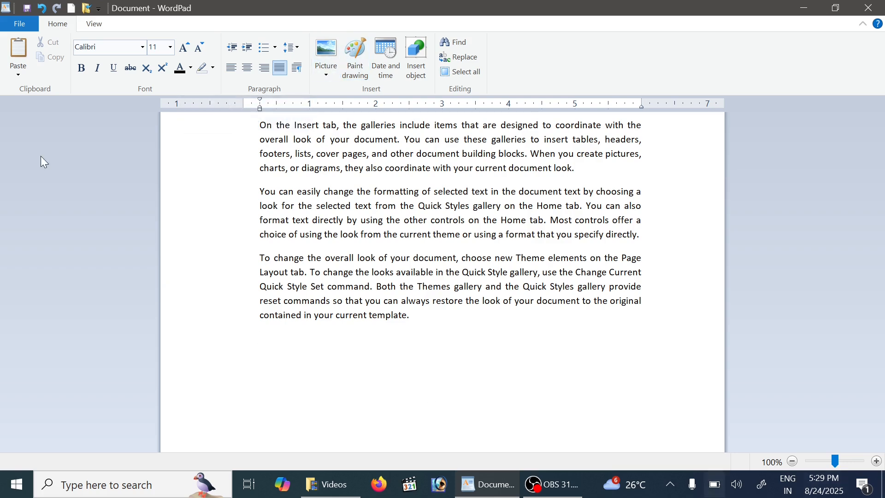
Step: Insert the picture "bill gates.png" from the Desktop's pictures folder below the last paragraph
left_click(330, 64)
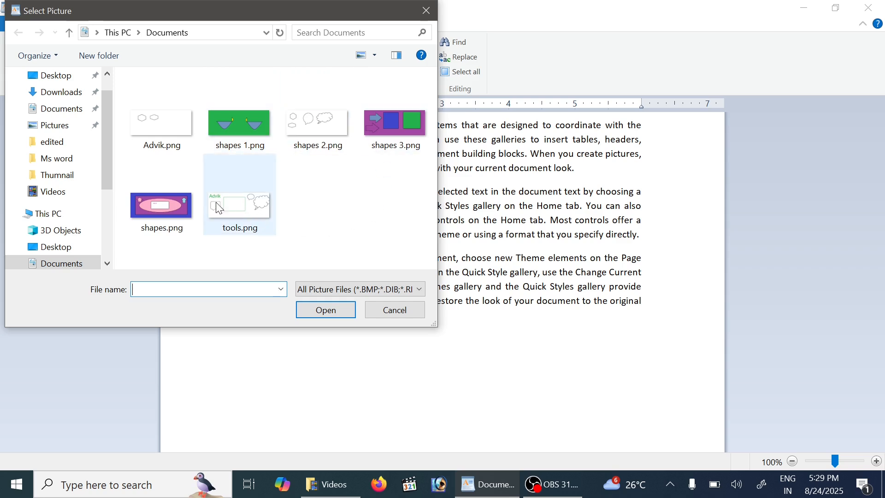
left_click(69, 78)
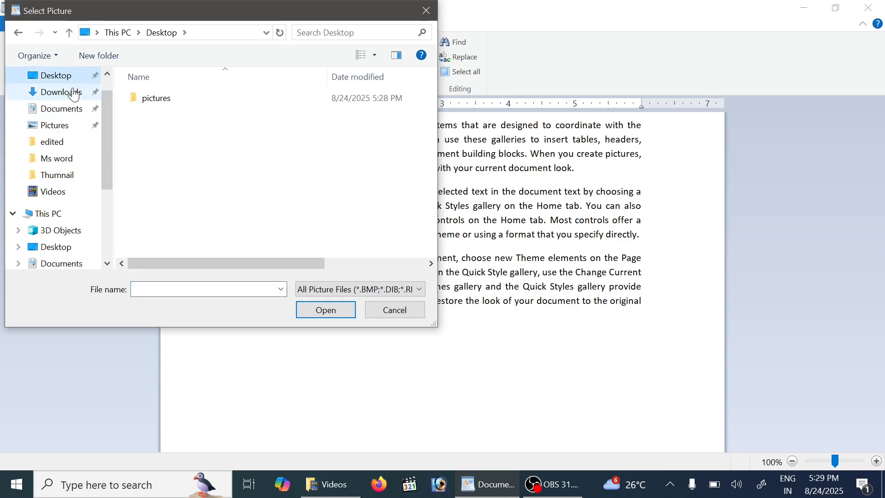
double_click(179, 99)
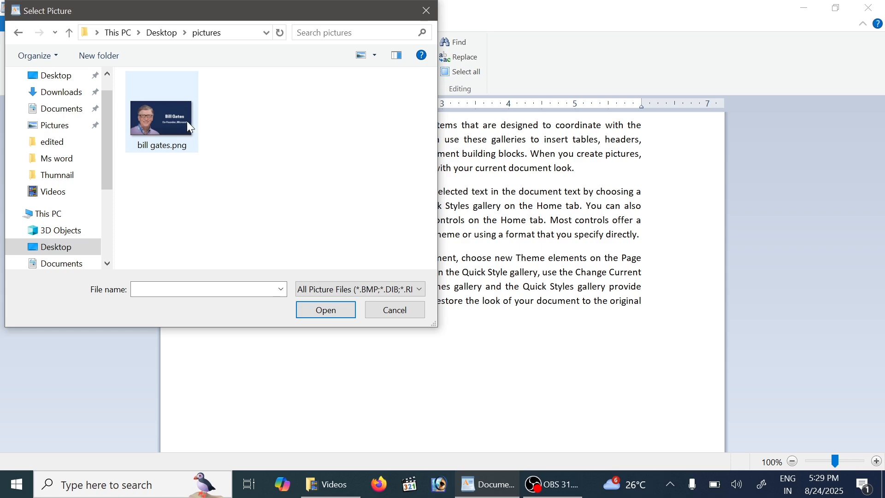
left_click(188, 122)
left_click(328, 311)
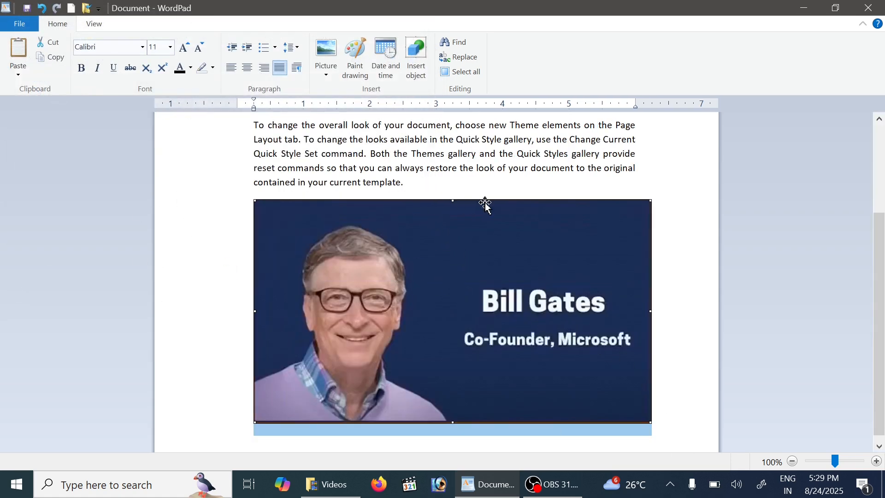
Step: Shrink the inserted picture proportionally to about 4.2 inches wide and check how it sits below the paragraphs
scroll(520, 256, "up", 4)
scroll(519, 266, "down", 4)
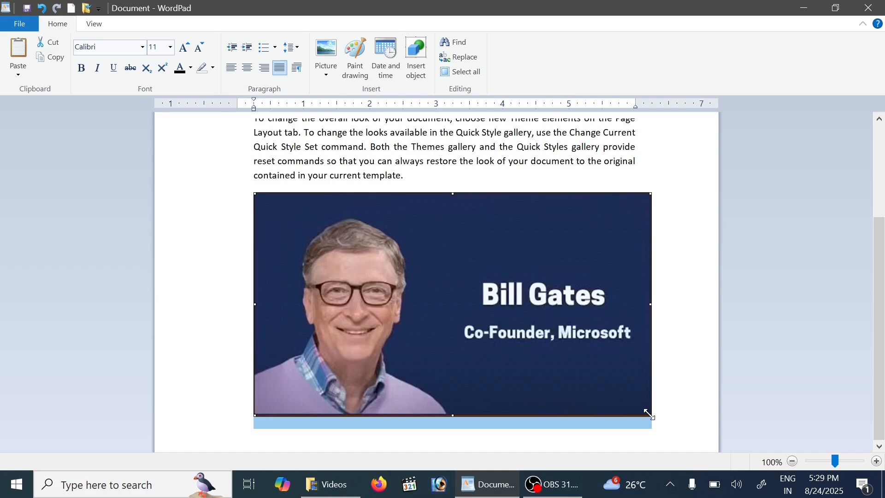
left_click_drag(646, 415, 493, 304)
scroll(433, 299, "up", 3)
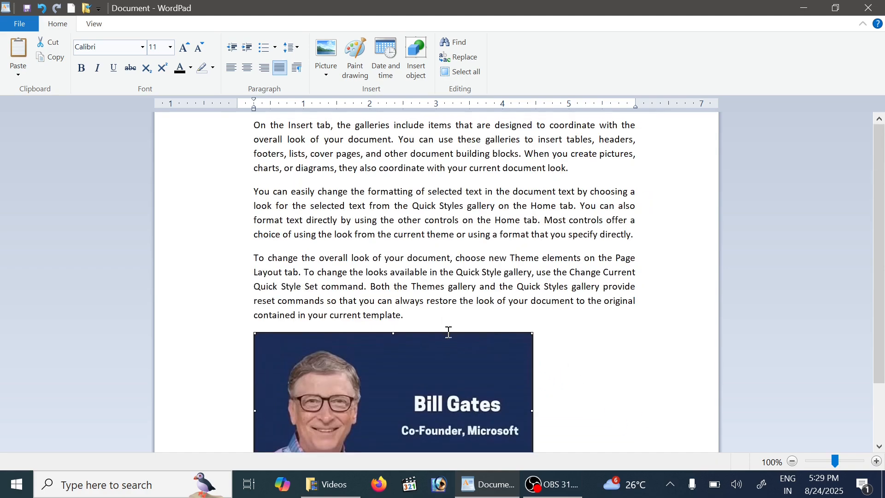
scroll(438, 318, "down", 1)
scroll(484, 231, "up", 1)
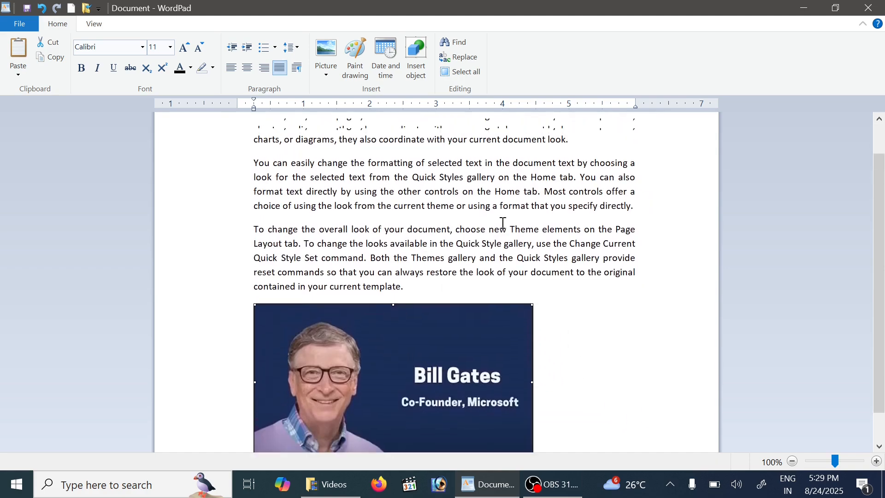
scroll(470, 294, "down", 2)
scroll(475, 322, "up", 2)
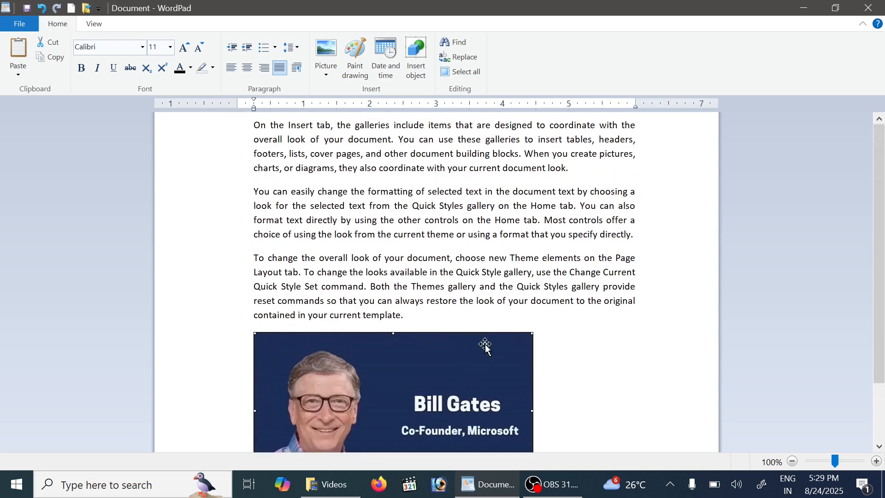
Step: Enlarge the picture proportionally in two stages to about 5.5 inches wide
scroll(488, 300, "down", 2)
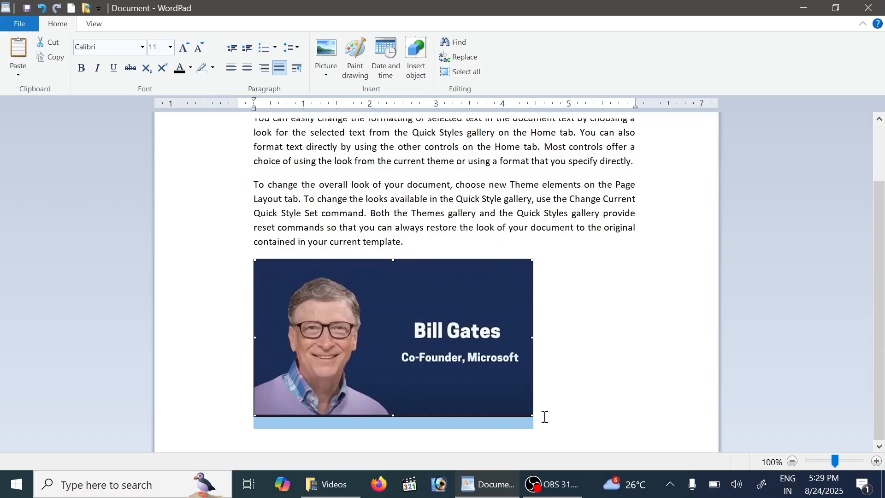
left_click_drag(532, 415, 625, 454)
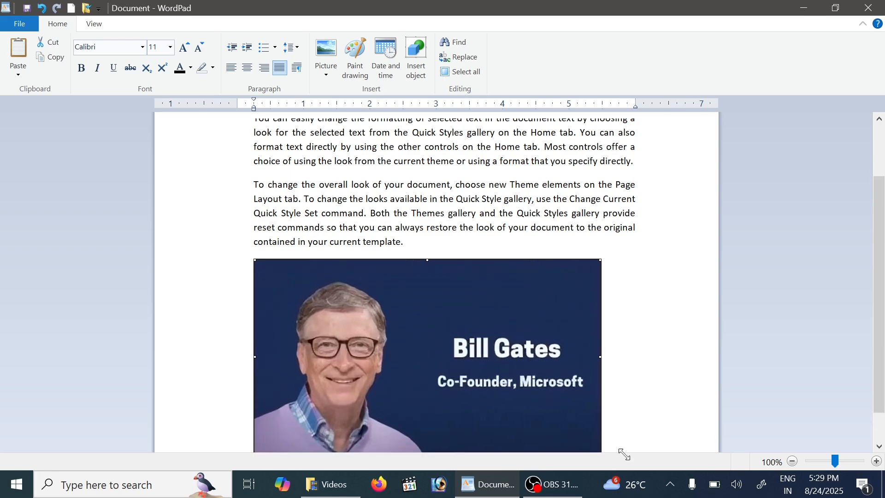
scroll(630, 406, "down", 2)
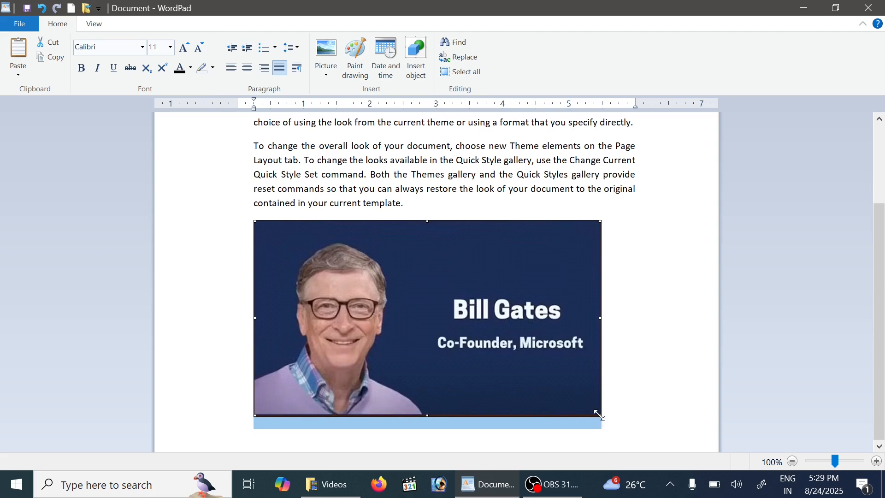
left_click_drag(601, 416, 624, 428)
scroll(519, 311, "up", 5)
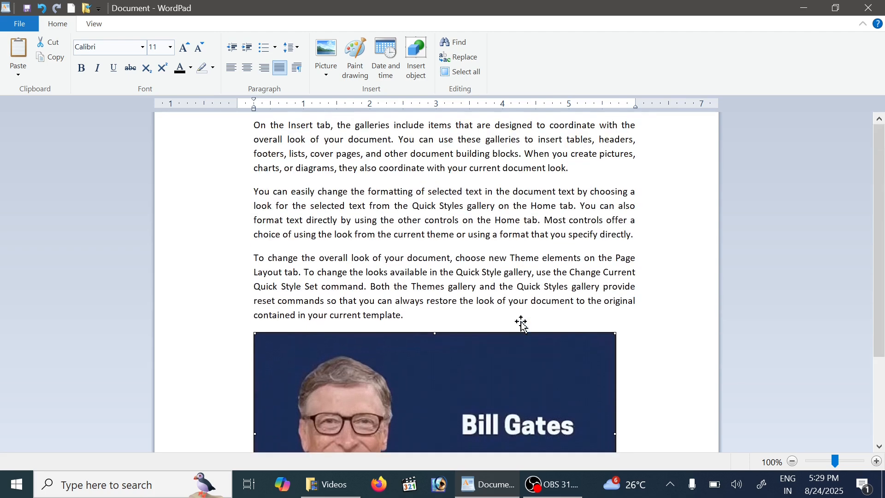
Step: Shrink the picture to about 4.1 inches wide and delete it from the document
scroll(460, 304, "down", 5)
scroll(458, 310, "up", 3)
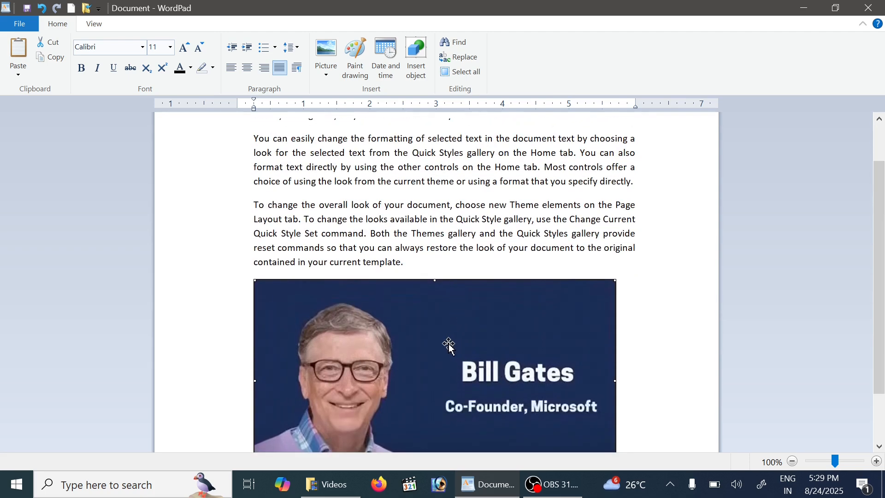
scroll(516, 334, "down", 6)
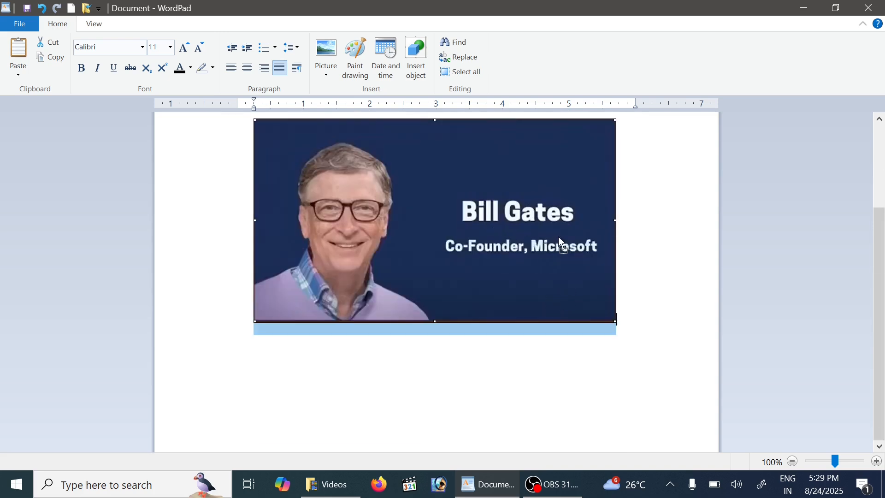
scroll(549, 258, "up", 5)
scroll(461, 351, "up", 3)
scroll(463, 353, "down", 2)
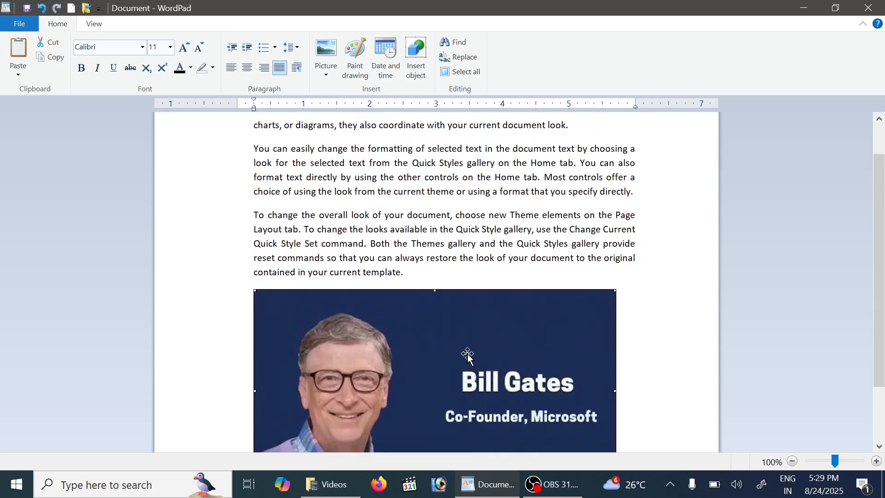
scroll(470, 352, "down", 3)
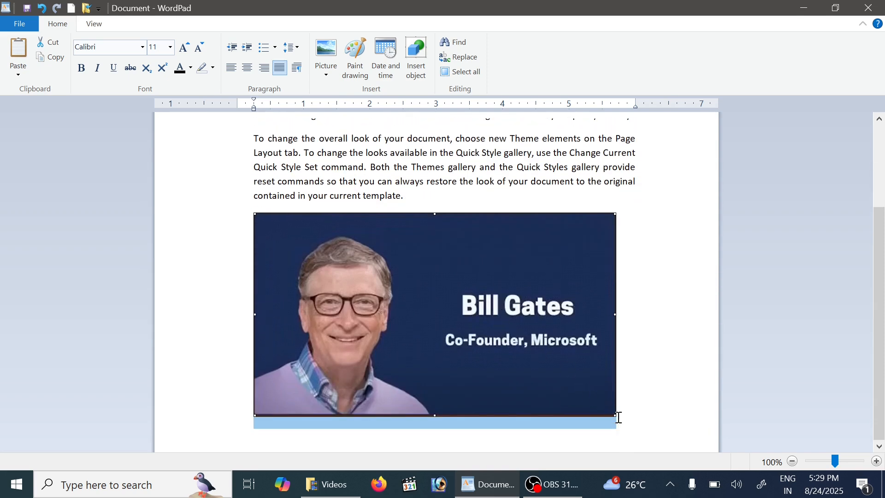
left_click_drag(619, 416, 524, 364)
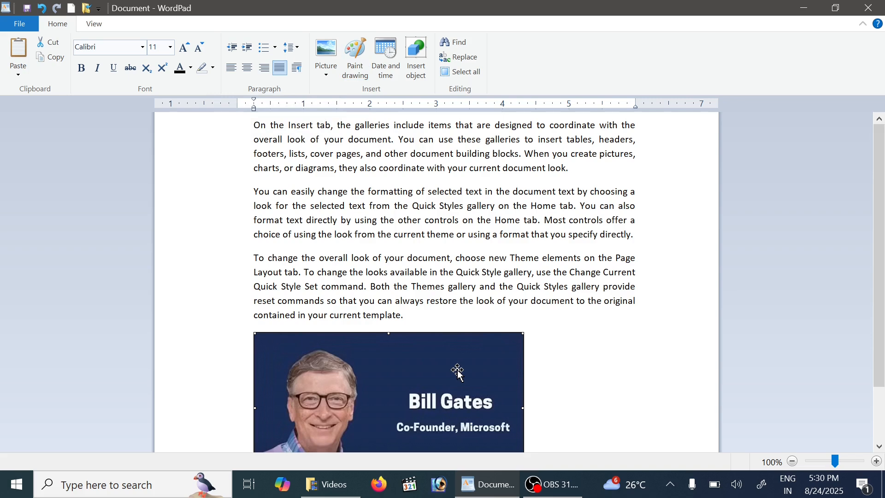
key("Delete")
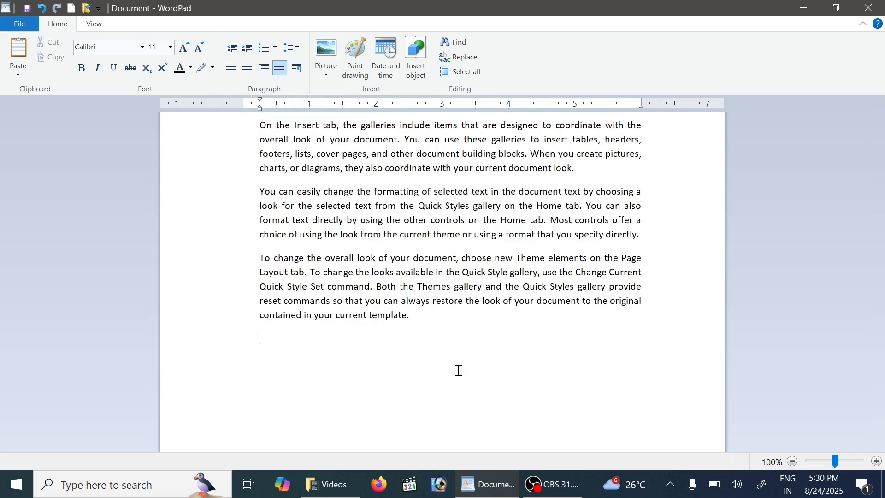
Step: Insert a Paint drawing into the document and enlarge its canvas to about 1678 × 755 px
left_click(362, 59)
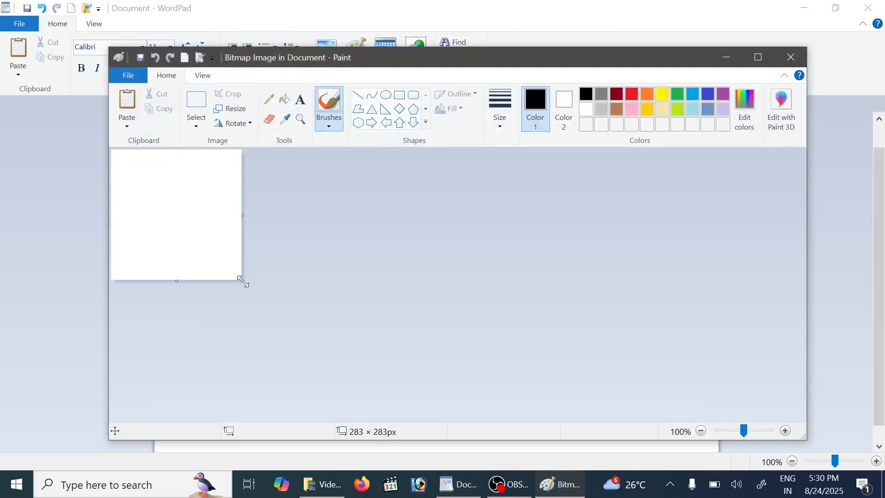
left_click_drag(243, 281, 883, 495)
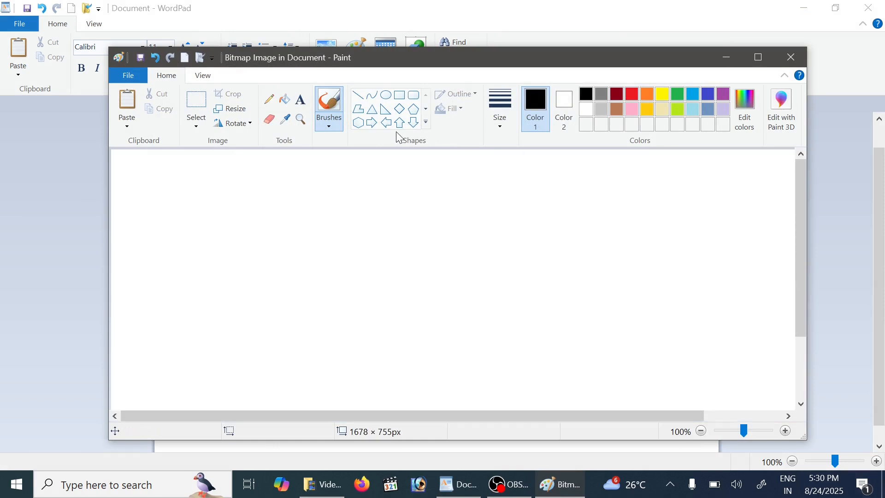
Step: Draw a tall rectangle, an up arrow about 314 × 374 px, a pentagon about 319 × 296 px and a triangle about 187 × 243 px side by side
left_click(400, 95)
mouse_move(195, 193)
left_mouse_down()
mouse_move(211, 231)
mouse_move(346, 361)
left_mouse_up()
left_click(400, 123)
mouse_move(389, 189)
left_mouse_down()
mouse_move(420, 272)
mouse_move(533, 362)
left_mouse_up()
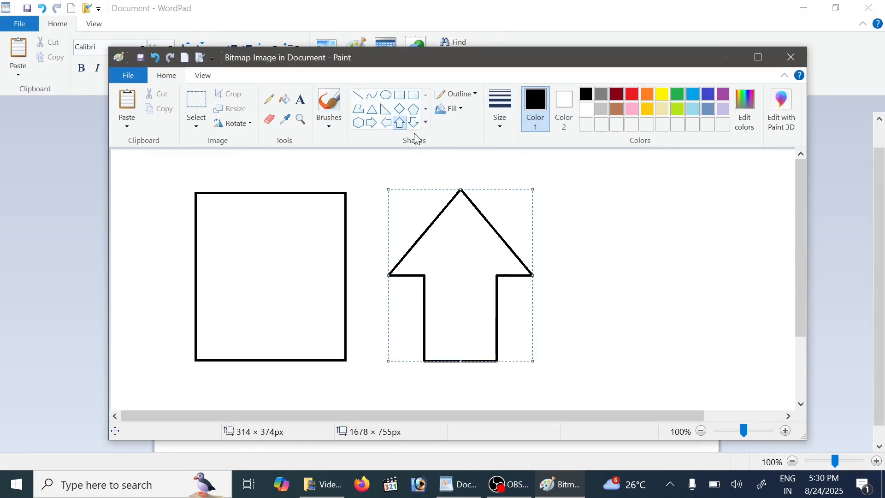
left_click(413, 109)
left_click_drag(549, 189, 696, 324)
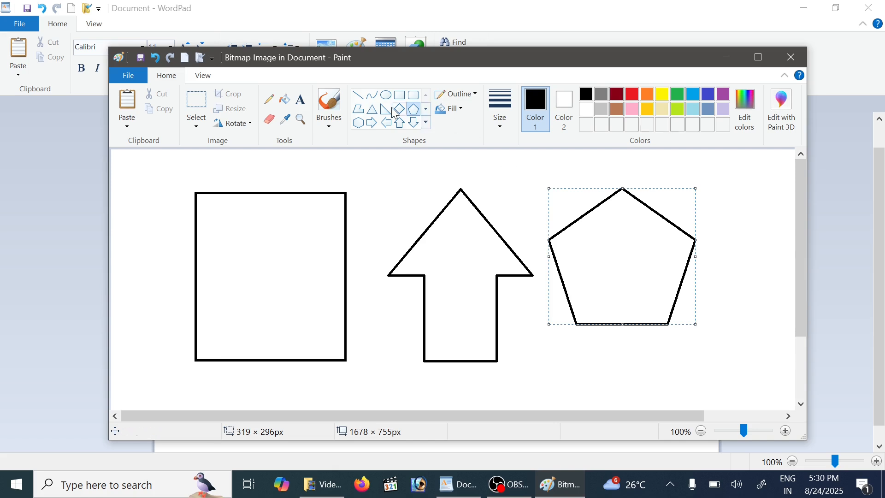
left_click(372, 109)
left_click_drag(717, 240, 803, 352)
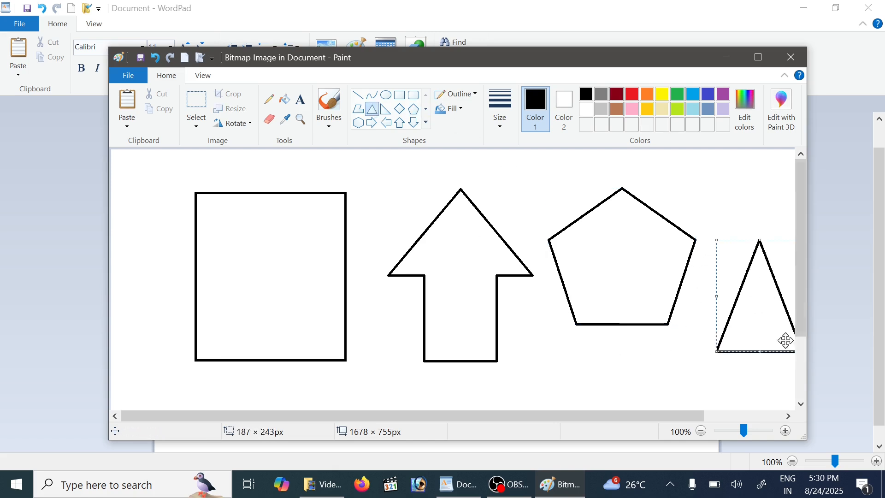
Step: Fill the triangle with orange, the pentagon with purple and the canvas background with turquoise blue
left_click(285, 99)
left_click(647, 95)
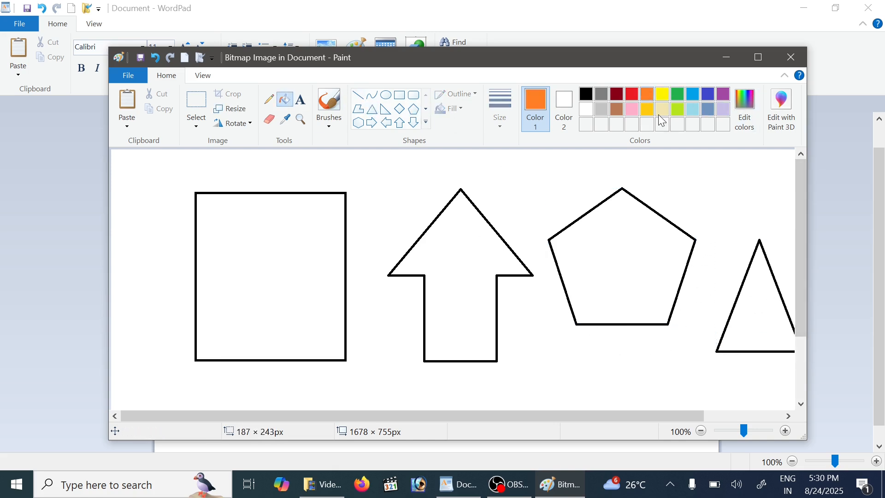
left_click(768, 296)
left_click(723, 94)
left_click(640, 256)
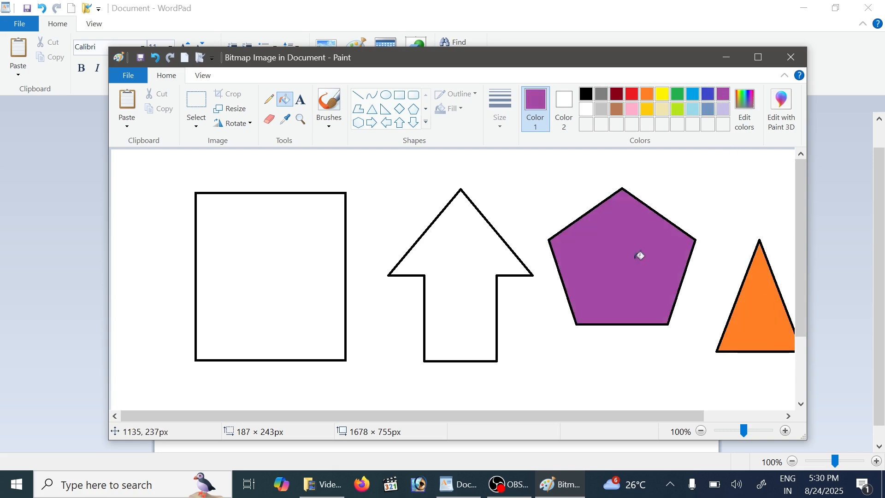
left_click(693, 94)
left_click(671, 187)
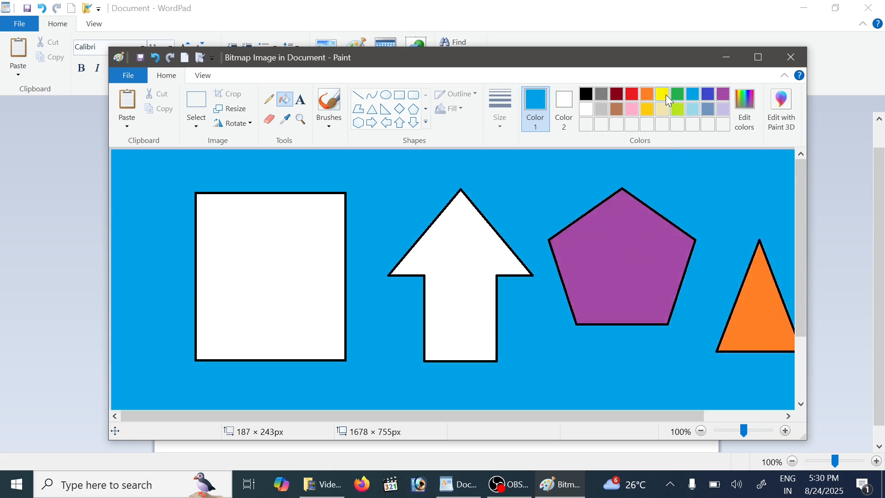
Step: Fill the rectangle with blue-gray and the up arrow with yellow and finally brown, and close the drawing to return to the document
left_click(668, 97)
left_click(477, 275)
left_click(708, 110)
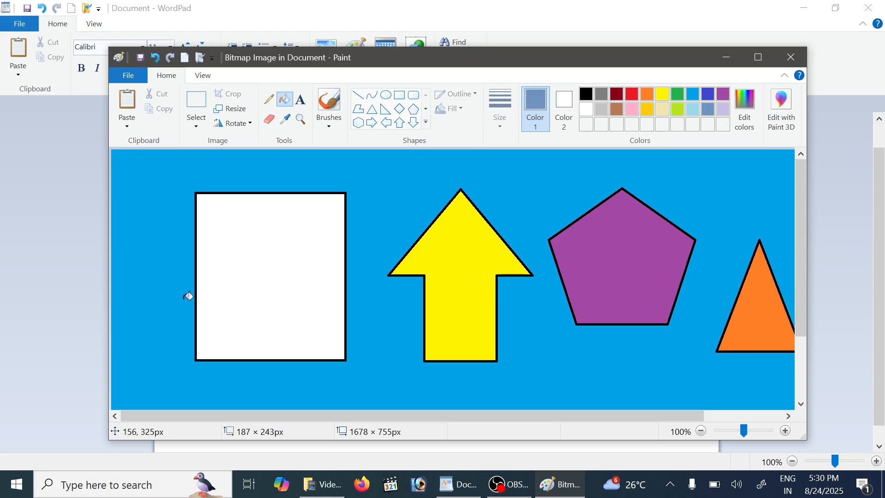
left_click(256, 283)
left_click(616, 110)
left_click(438, 259)
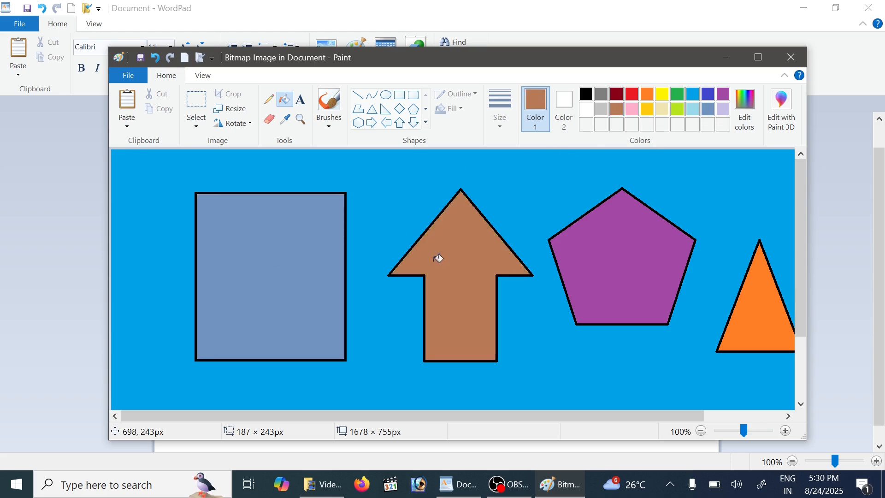
left_click(791, 57)
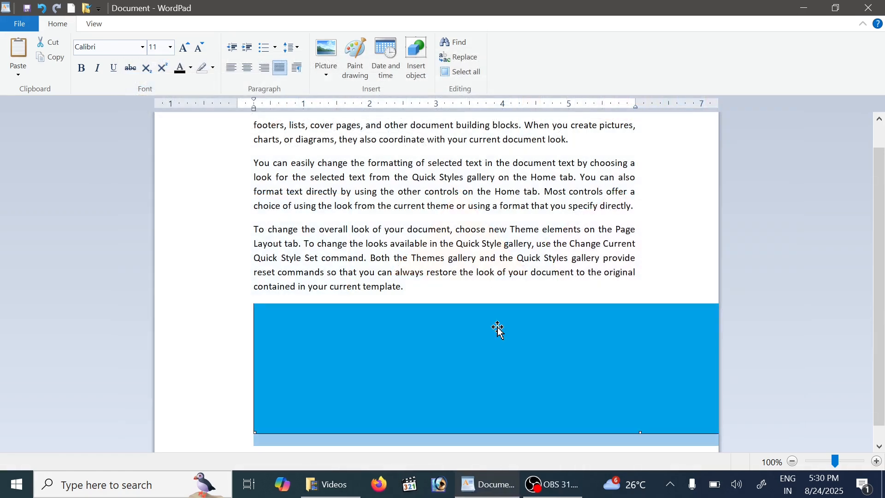
Step: Shrink the inserted drawing proportionally to about 6.3 inches wide so all four shapes fit on the page
scroll(496, 325, "down", 1)
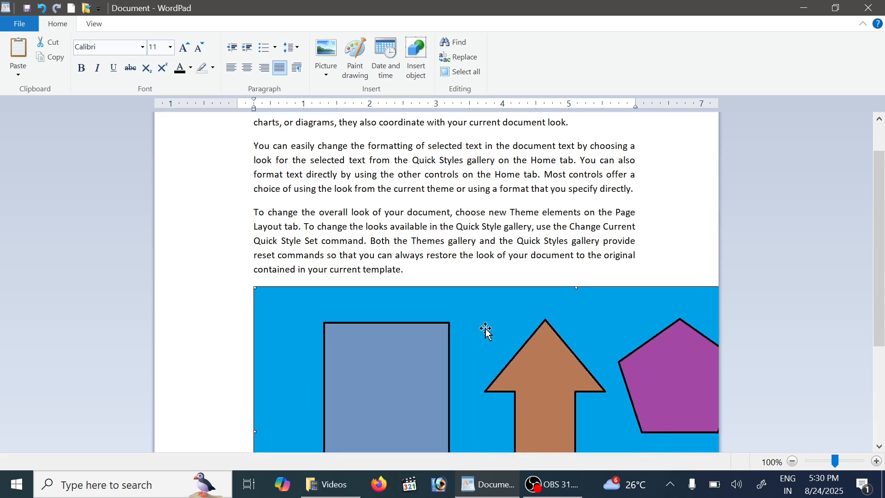
scroll(486, 331, "down", 4)
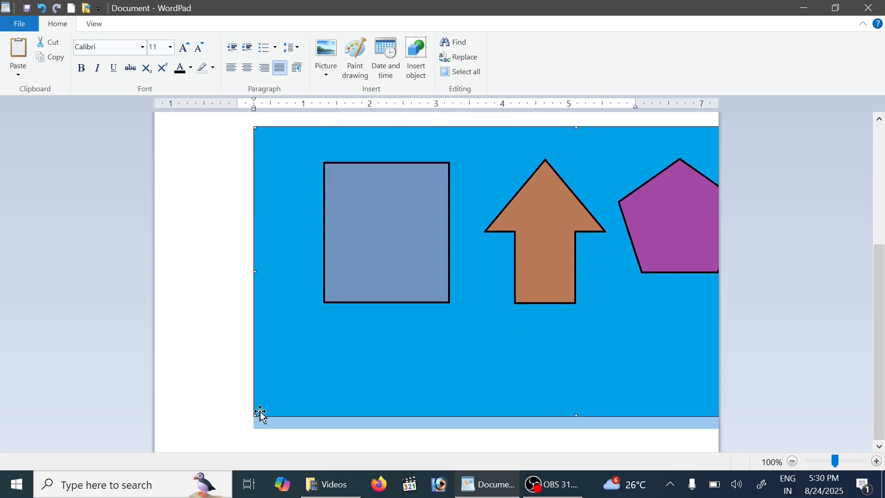
left_click_drag(258, 414, 533, 306)
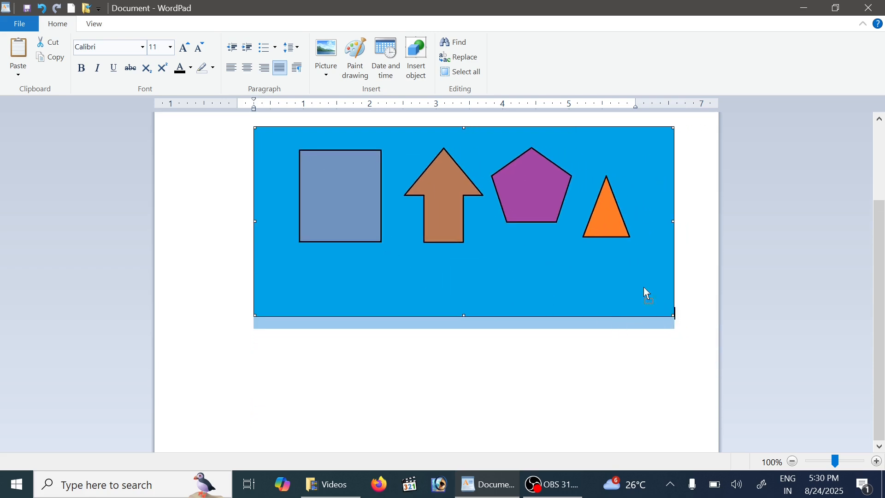
Step: Delete the inserted Paint drawing from below the last paragraph
left_click_drag(644, 287, 640, 285)
left_click(565, 244)
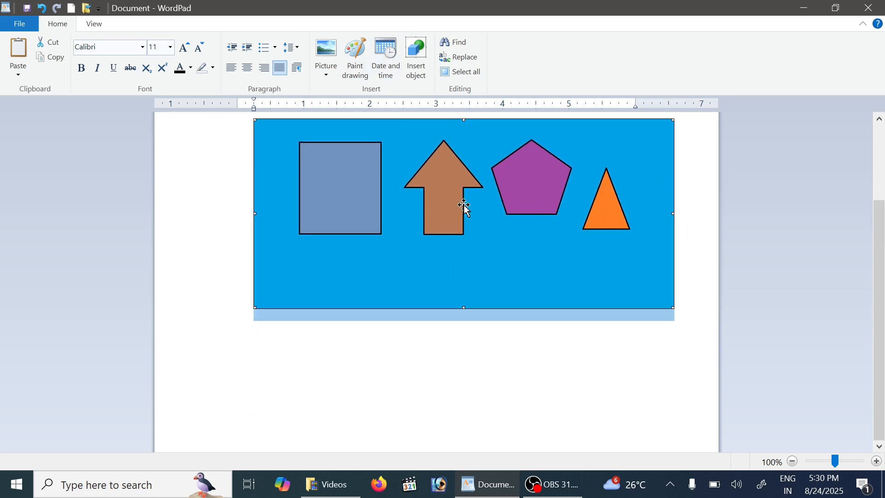
scroll(465, 207, "up", 5)
scroll(482, 222, "down", 2)
key("Delete")
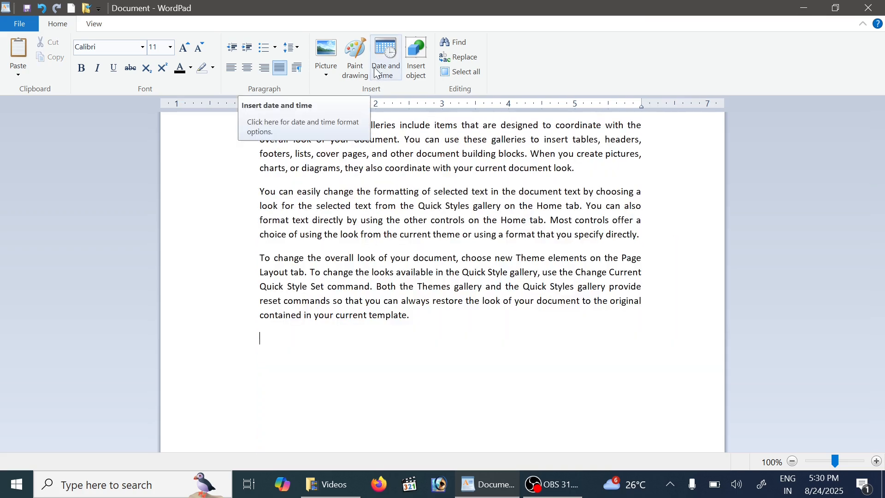
Step: Insert the current date below the last paragraph in the 08/24/2025 format
left_click(390, 57)
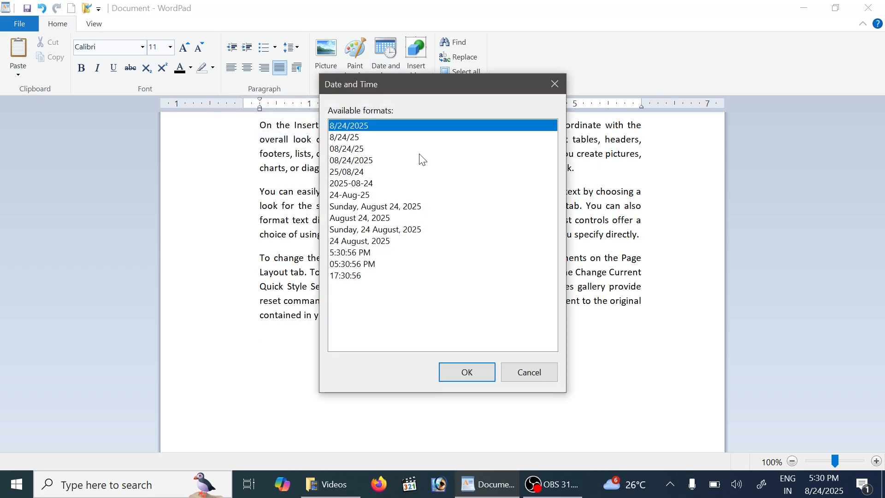
left_click(361, 137)
left_click(361, 150)
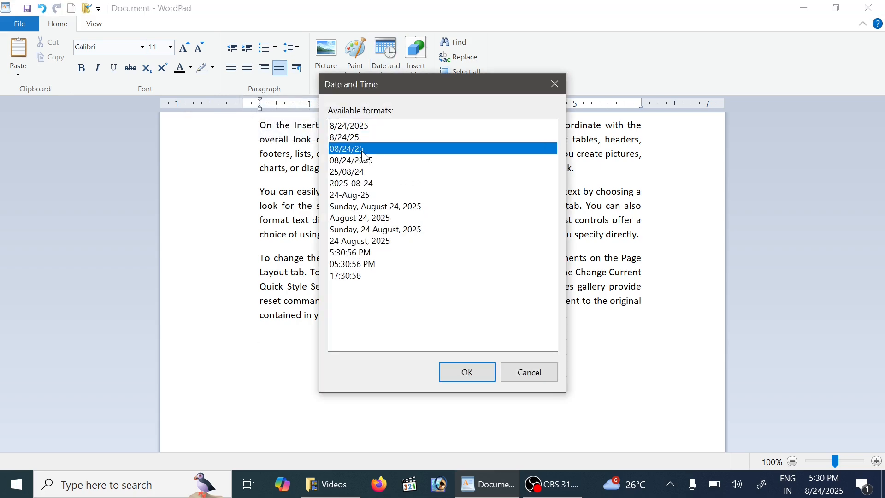
left_click(360, 163)
left_click(360, 174)
left_click(361, 184)
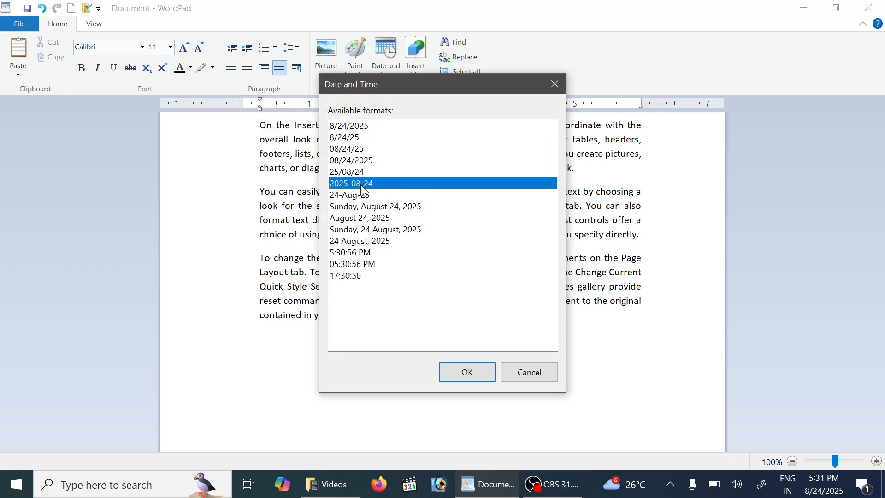
left_click(363, 195)
left_click(371, 209)
left_click(369, 221)
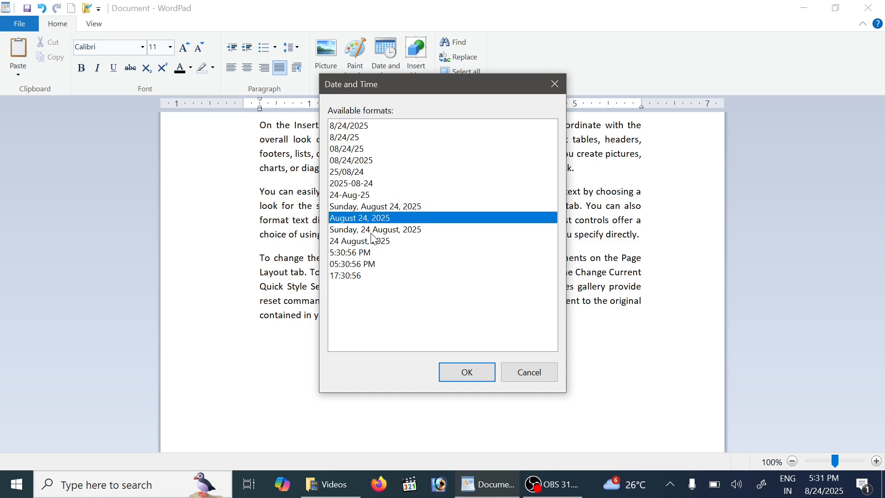
left_click(366, 161)
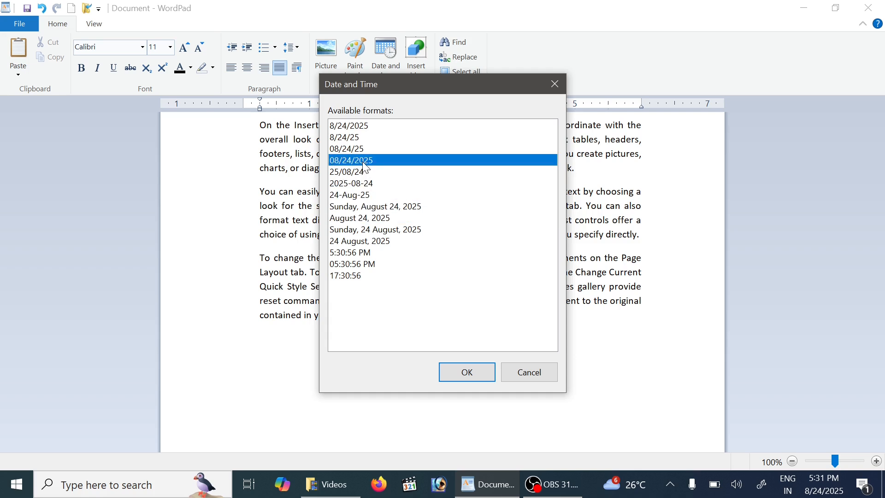
left_click(480, 371)
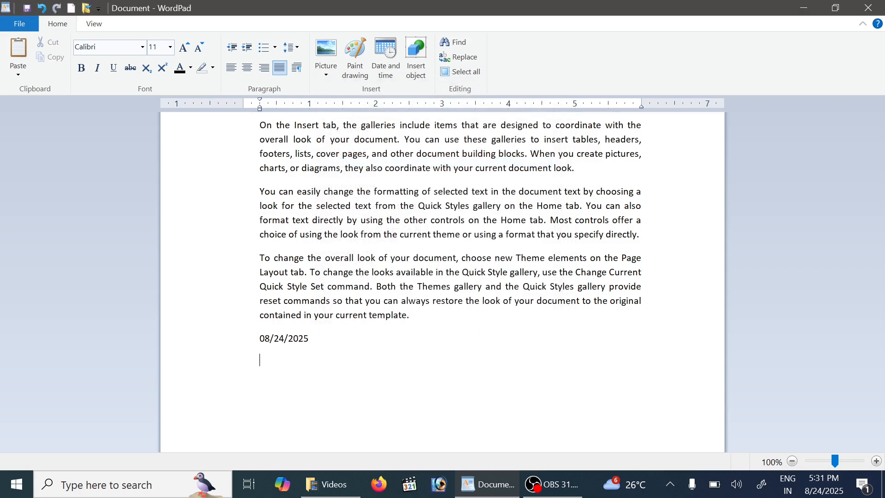
Step: Add a new line and insert the date in the long format "Sunday, August 24, 2025"
key("Return")
left_click(386, 57)
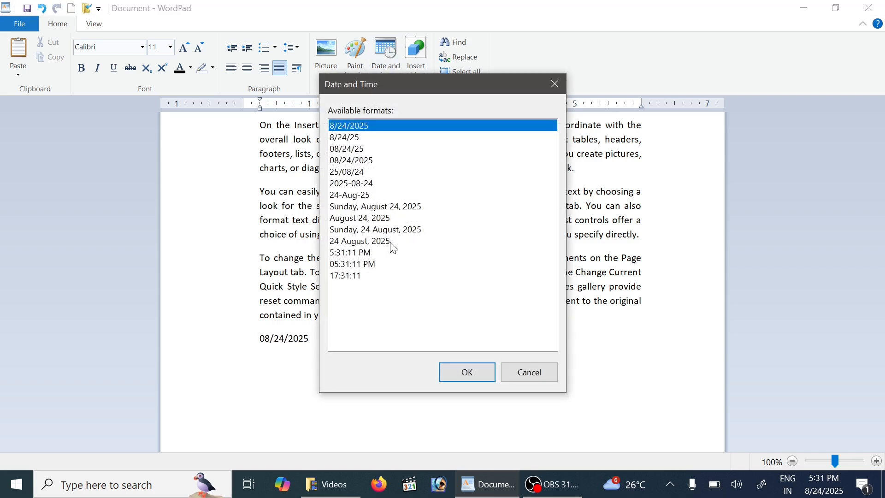
left_click(396, 207)
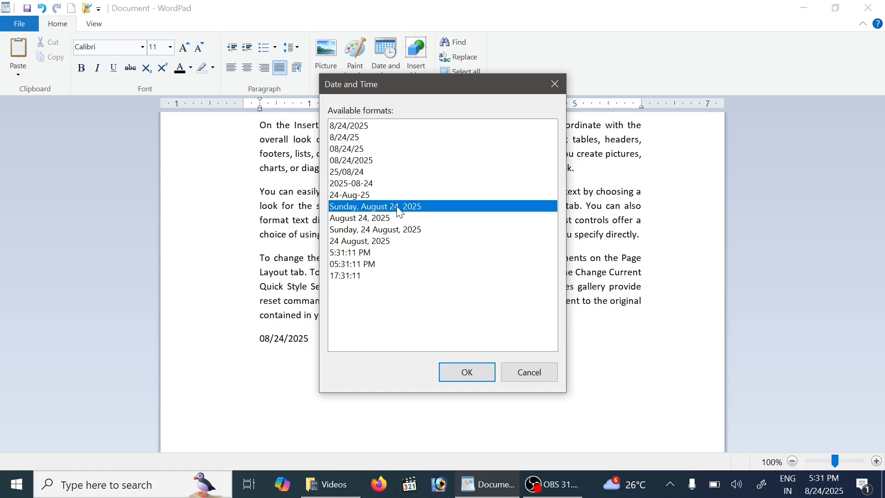
left_click(468, 372)
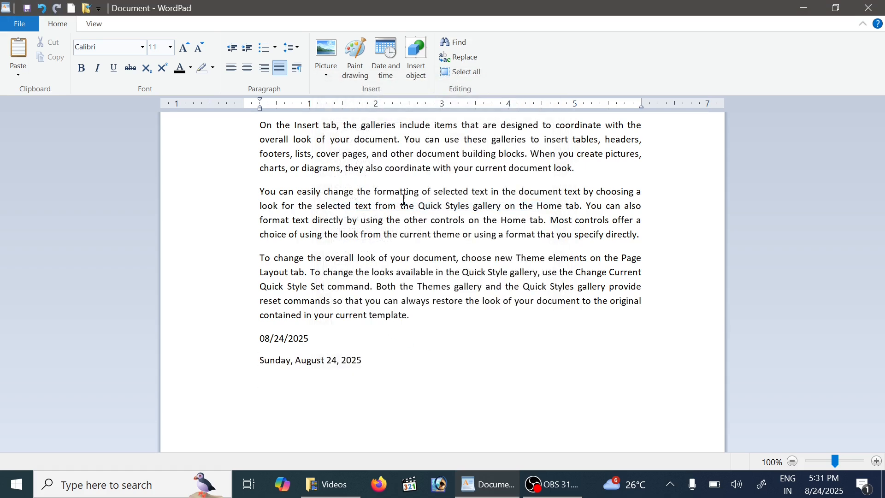
Step: Add another line and insert the current time in the 12-hour leading-zero format, 05:31:17 PM
key("Return")
left_click(385, 51)
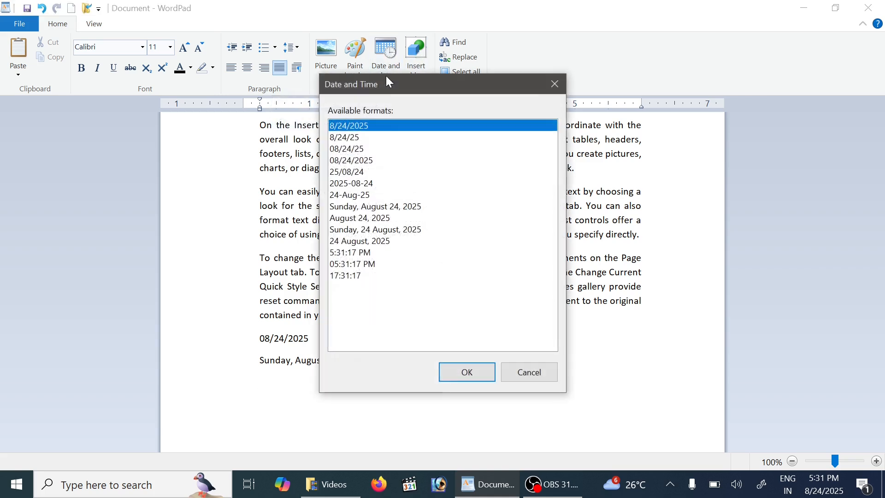
left_click(394, 207)
left_click(388, 241)
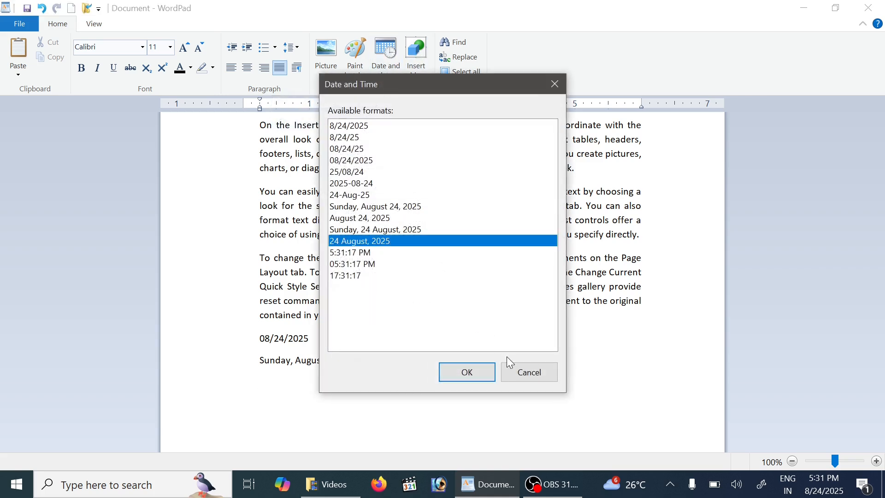
left_click(371, 265)
left_click(481, 379)
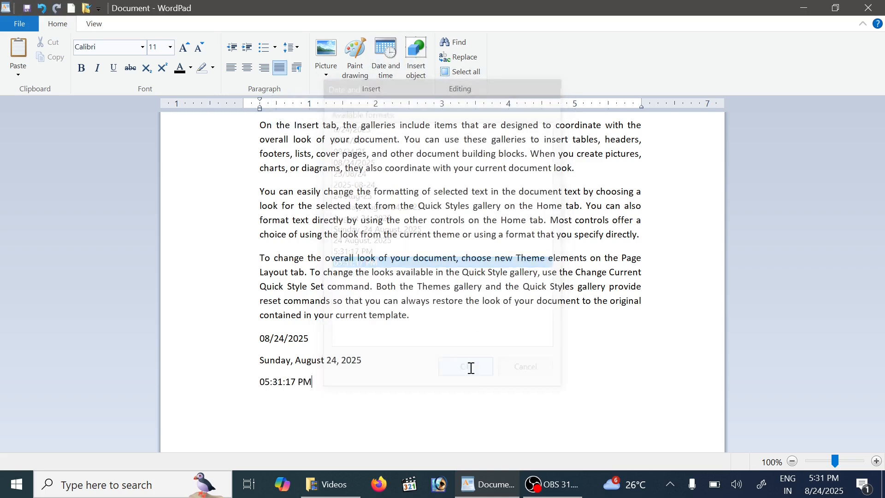
Step: Examine the object types available for insertion, and close the dialog without inserting anything
left_click(421, 58)
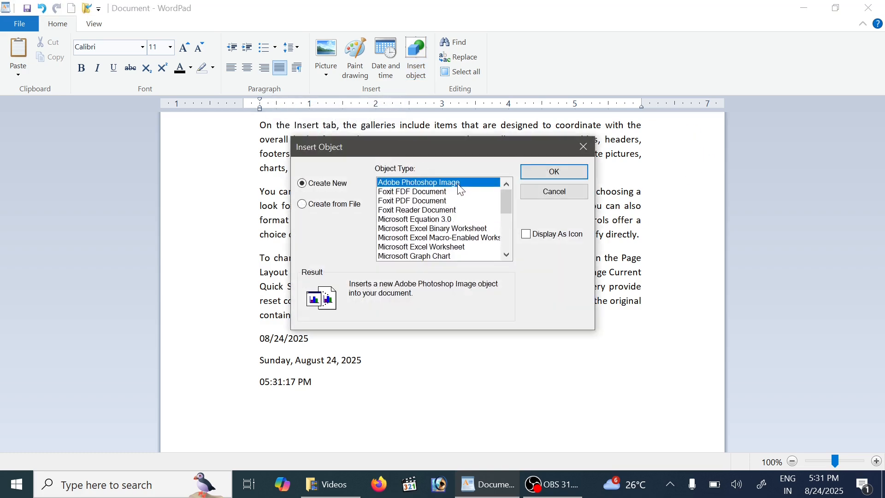
scroll(461, 198, "down", 3)
scroll(461, 217, "up", 3)
scroll(507, 210, "down", 2)
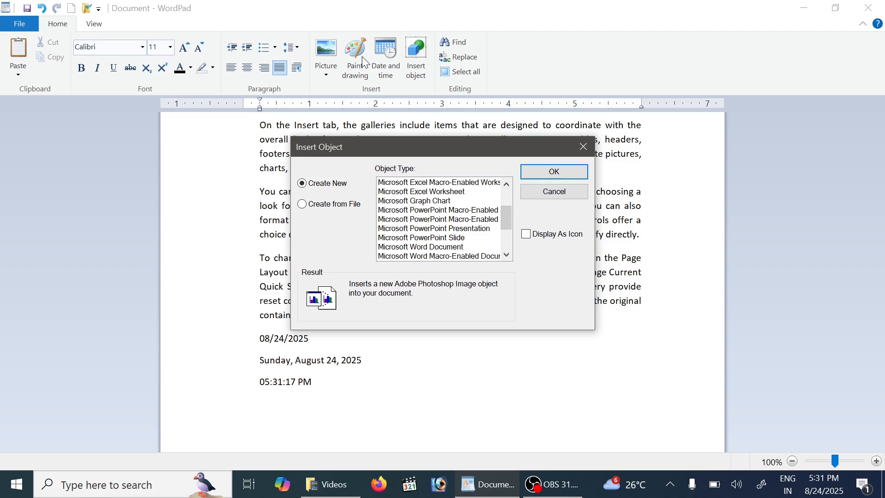
left_click_drag(508, 222, 504, 200)
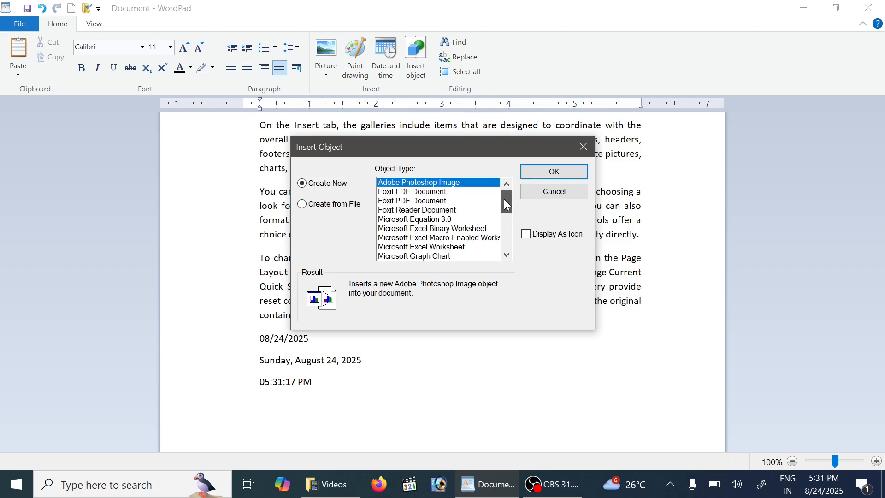
left_click(537, 194)
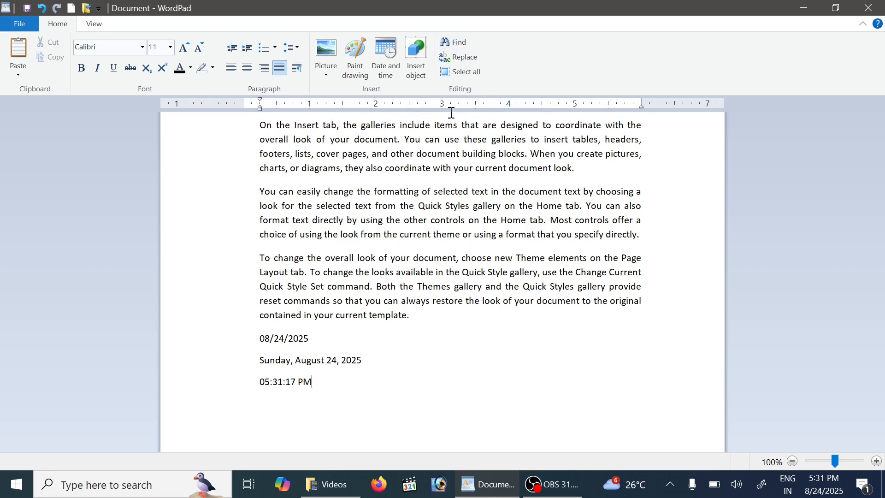
Step: Find successive occurrences of "the " starting from the paragraph that begins "On the Insert tab"
left_click(303, 125)
left_click(459, 42)
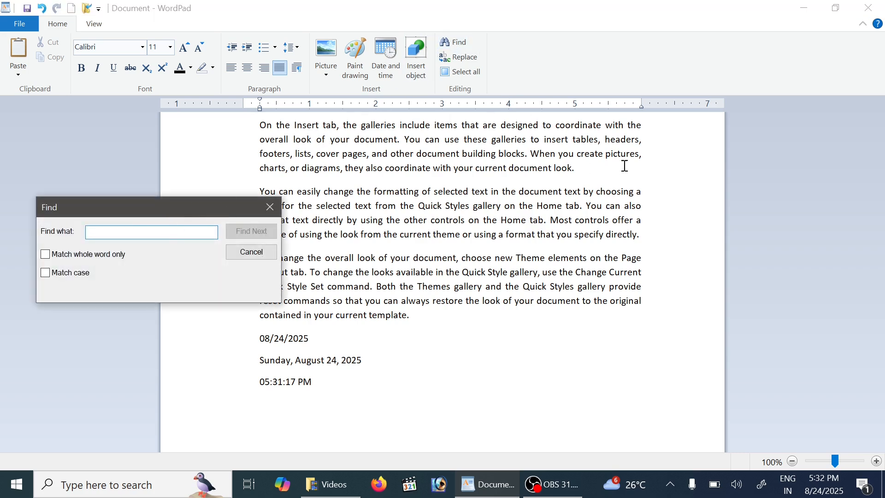
type("the")
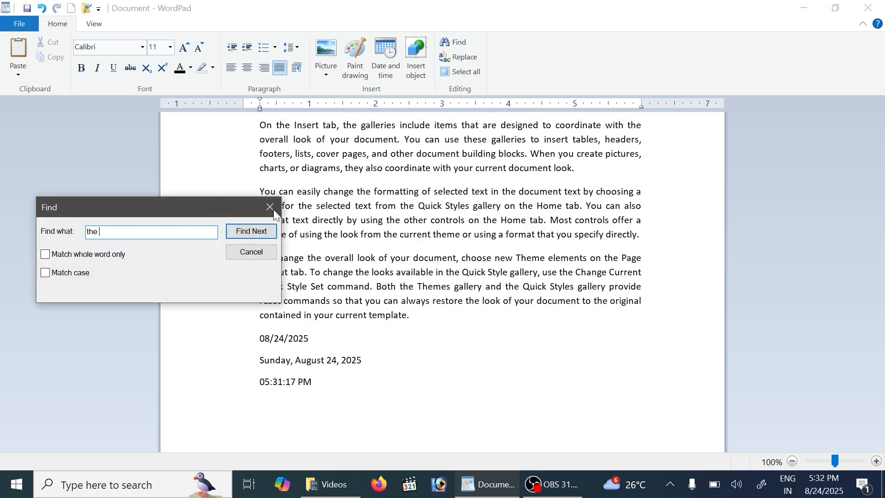
left_click(238, 234)
left_click(238, 234)
left_click(238, 235)
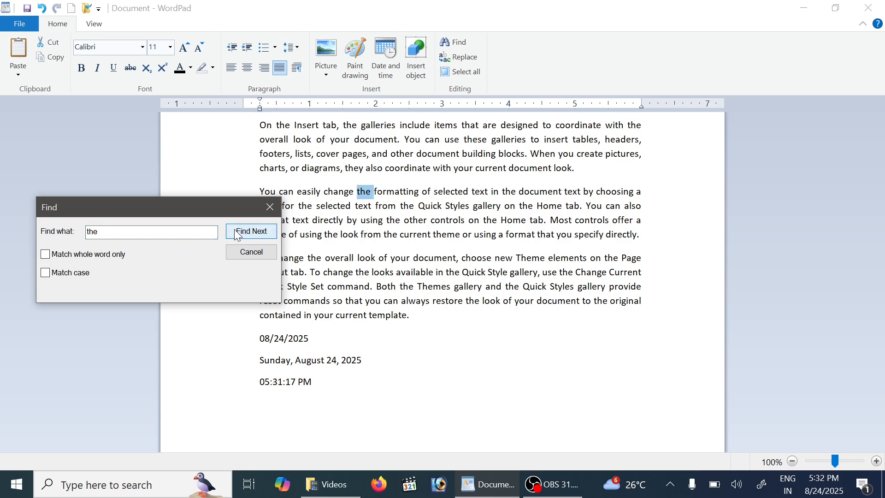
left_click(238, 235)
left_click(238, 234)
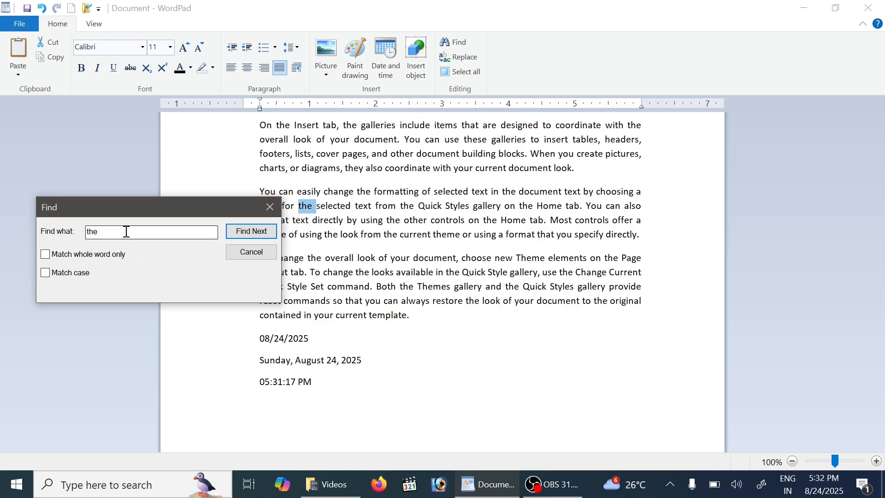
Step: Try to find the next "the " with whole-word matching turned on
left_click(88, 256)
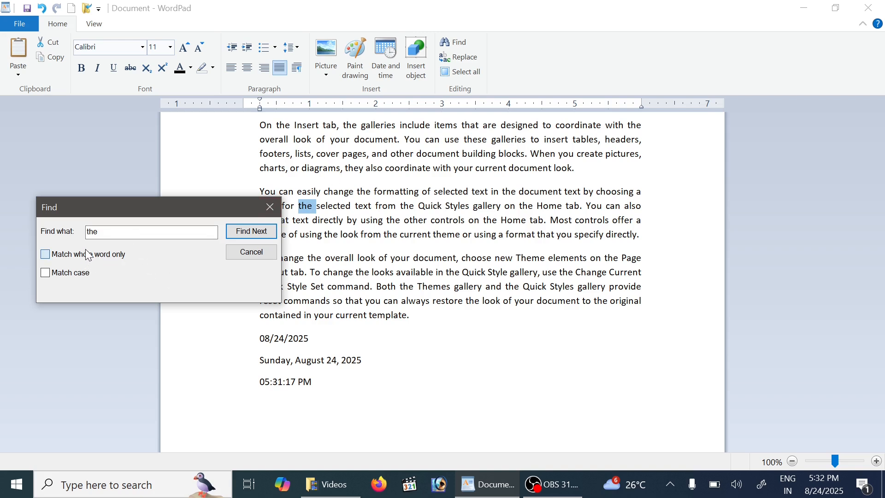
left_click(232, 234)
left_click(240, 293)
Step: Step through further occurrences of "the " with case matching on and whole-word matching off
left_click(94, 257)
left_click(83, 273)
left_click(253, 232)
left_click(254, 233)
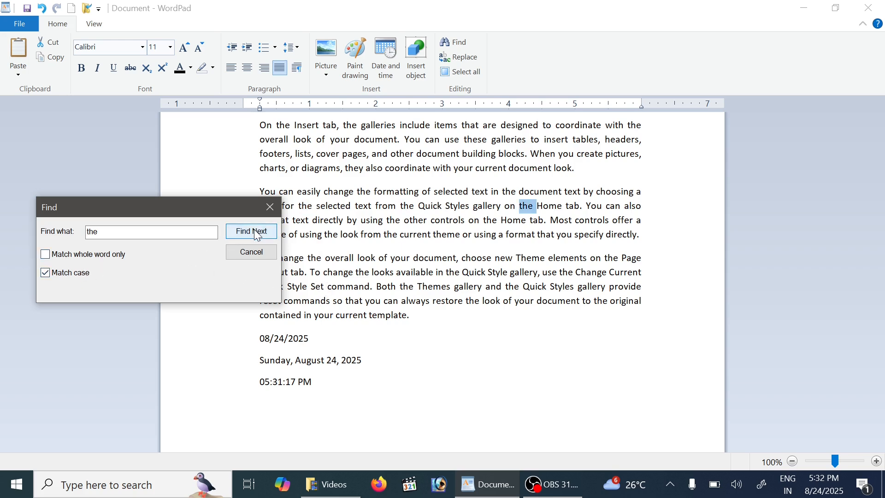
left_click(256, 232)
left_click(256, 233)
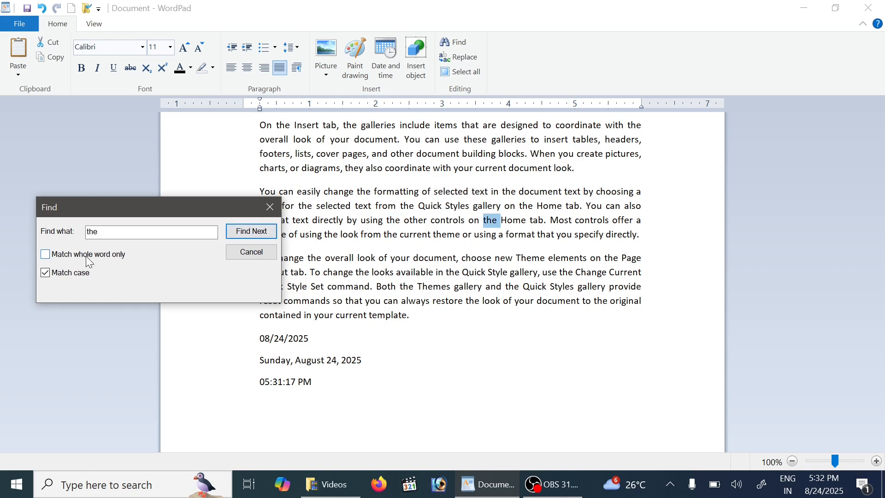
left_click(240, 239)
left_click(239, 239)
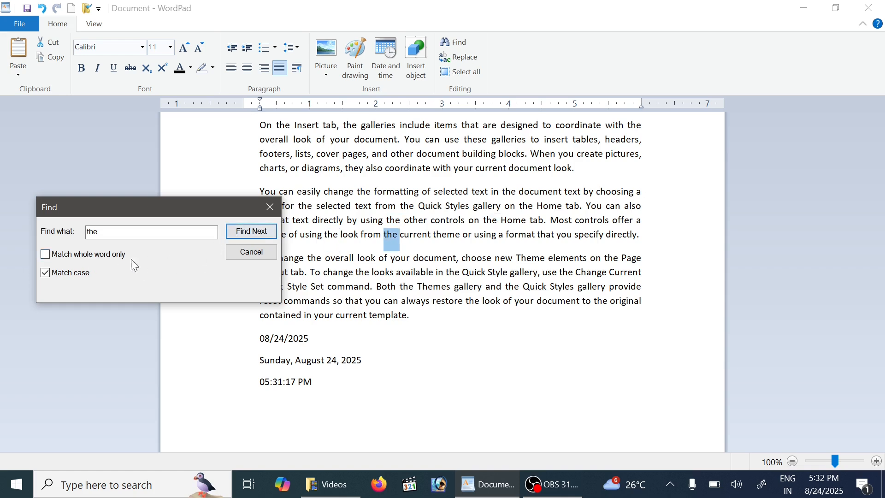
left_click(262, 231)
left_click(270, 243)
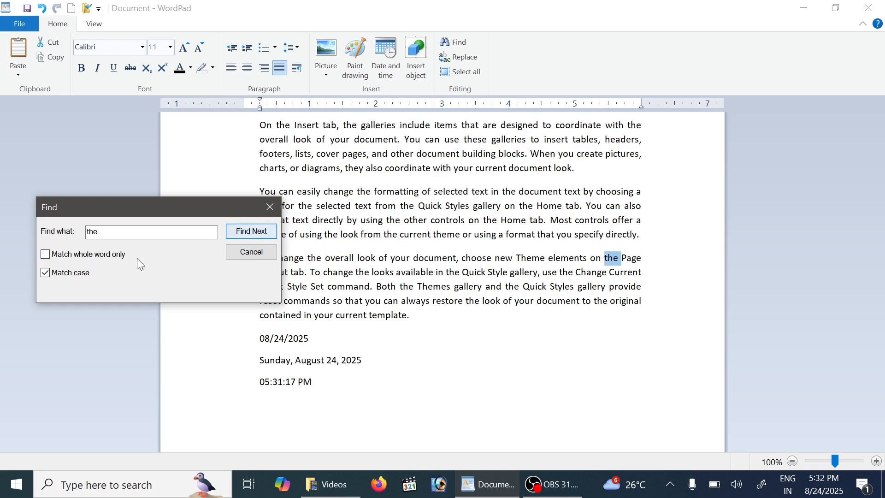
Step: Replace the search term with "THE" and search for it with case matching on
left_click(45, 272)
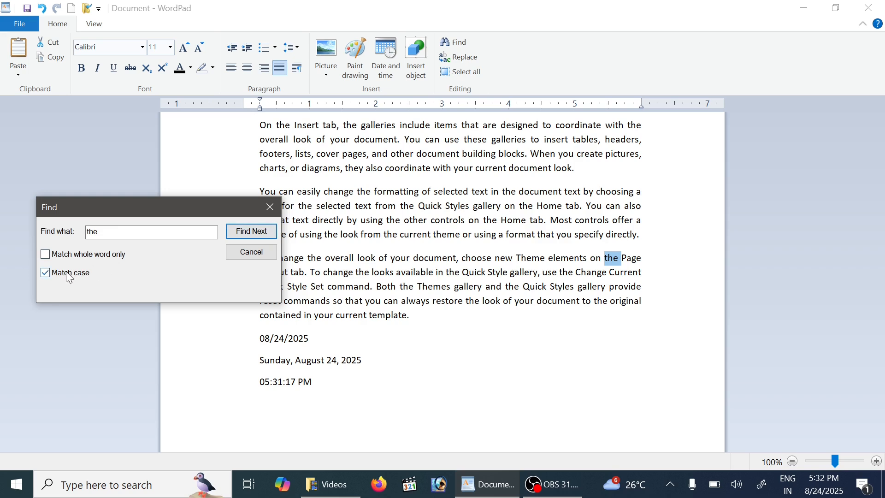
double_click(102, 232)
type("THE")
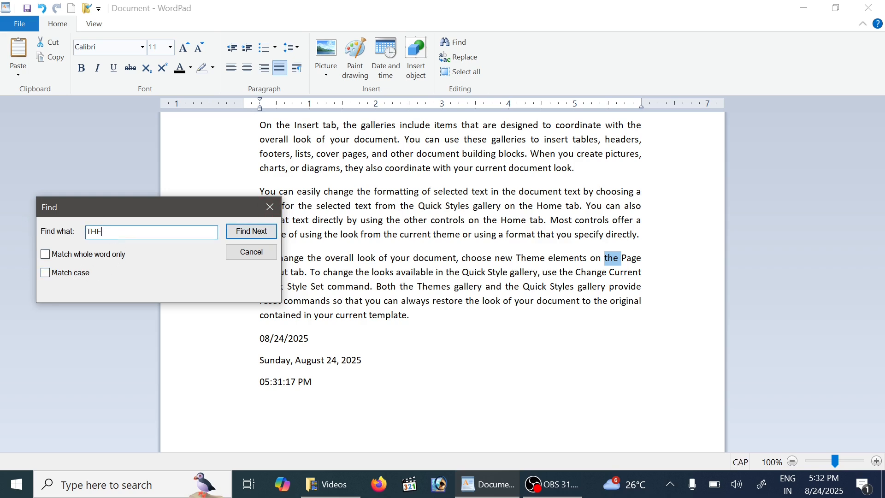
left_click(259, 235)
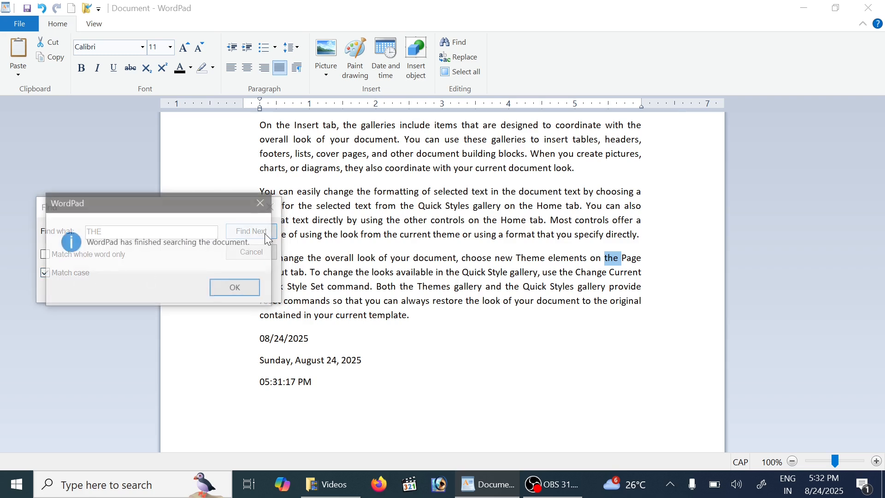
left_click(237, 288)
Step: Find successive occurrences of "THE" with whole-word matching on and case matching off
left_click(71, 270)
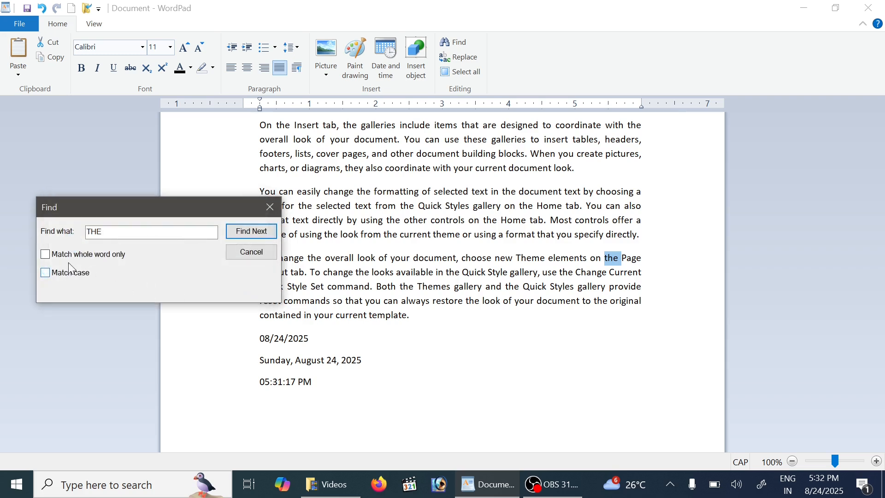
left_click(237, 239)
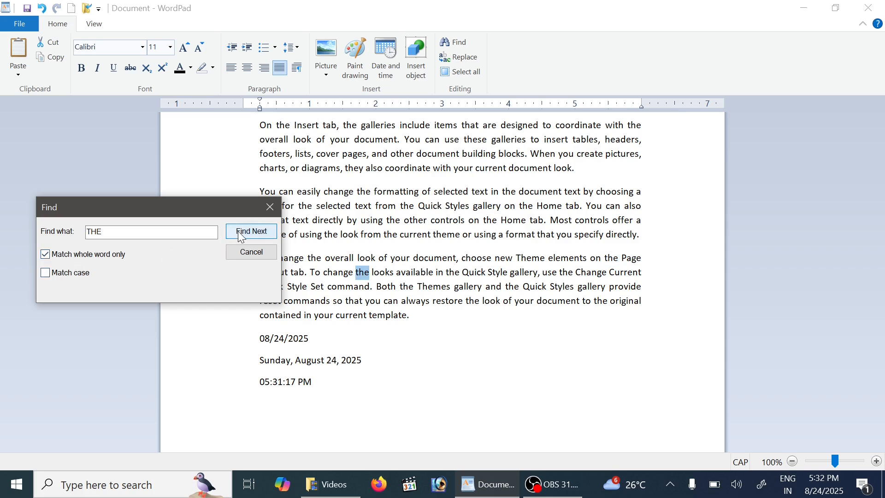
left_click(241, 238)
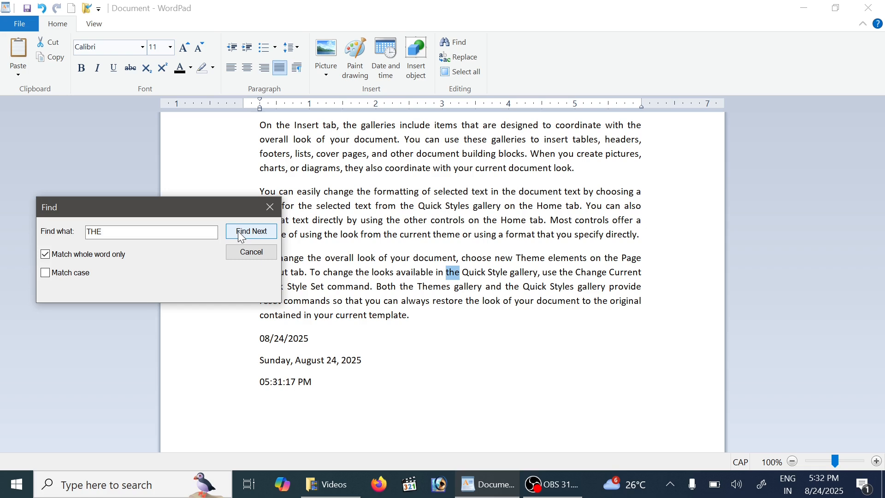
left_click(241, 237)
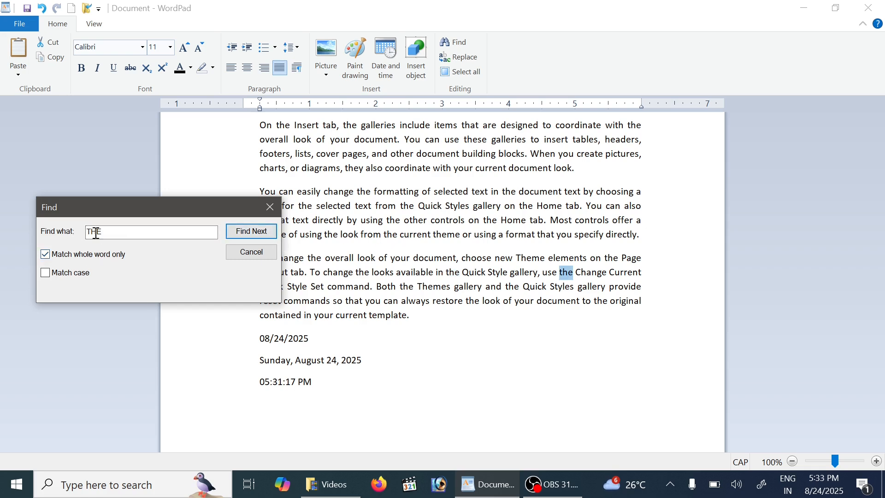
Step: Search for "THE" again with case matching on and whole-word matching off
left_click(95, 258)
left_click(65, 275)
left_click(242, 237)
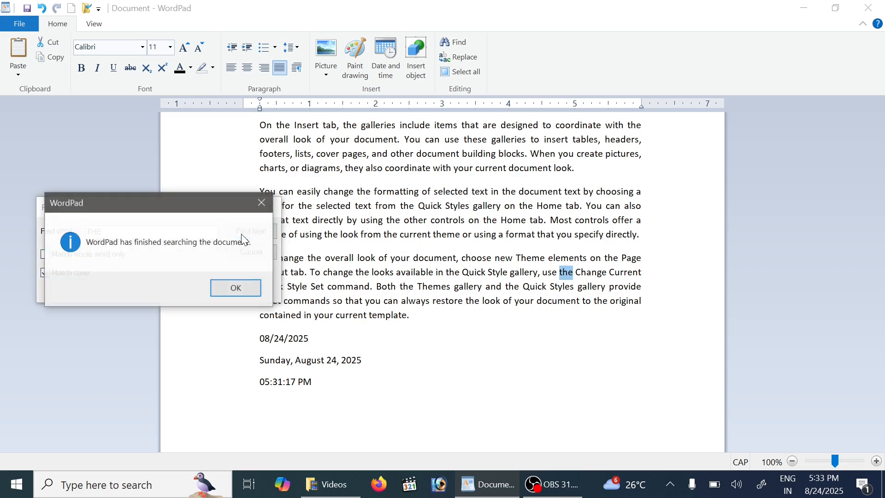
Step: Search for successive occurrences of lowercase "the" with case matching on and whole-word matching off, and close the search dialog
left_click(238, 289)
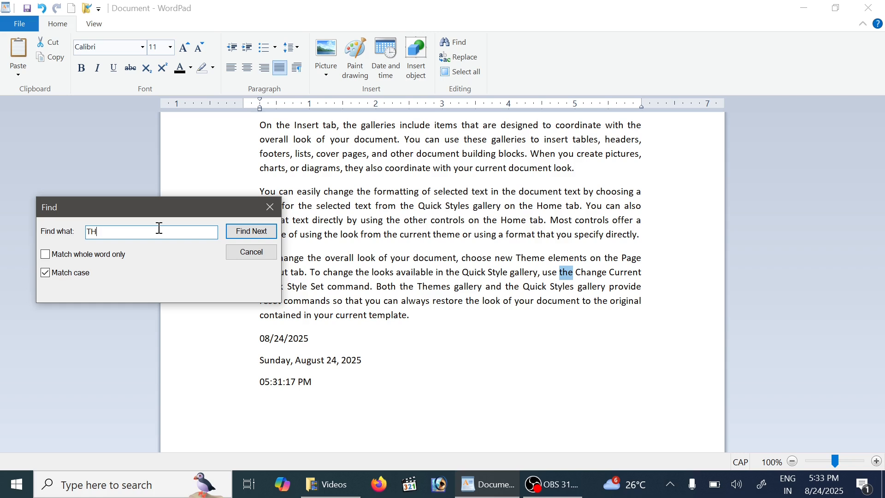
key("BackSpace")
key("BackSpace")
type("T")
key("BackSpace")
key("Caps_Lock")
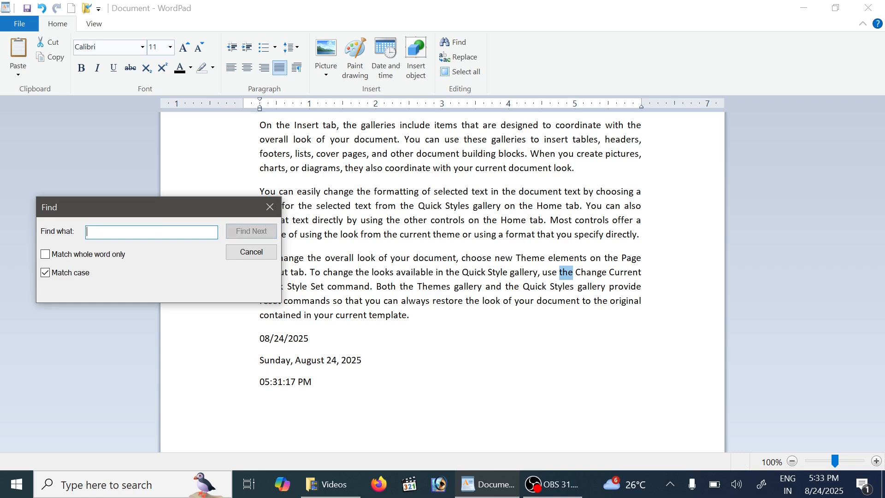
type("the")
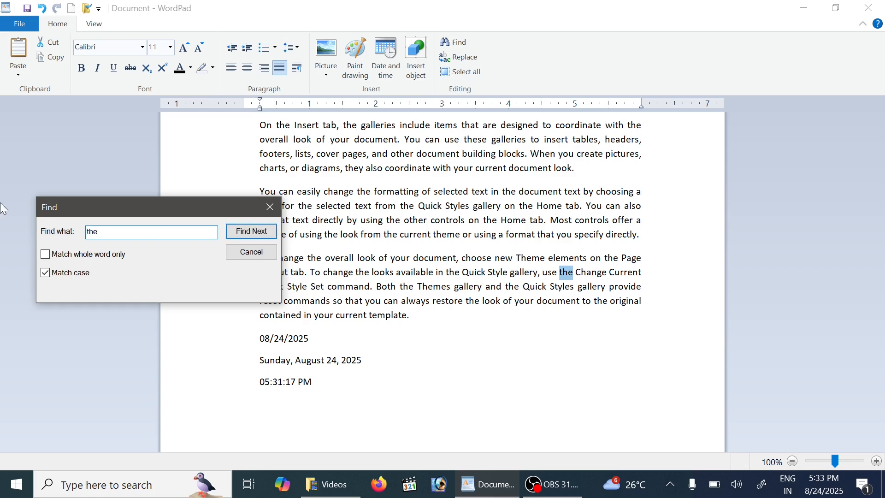
left_click(251, 231)
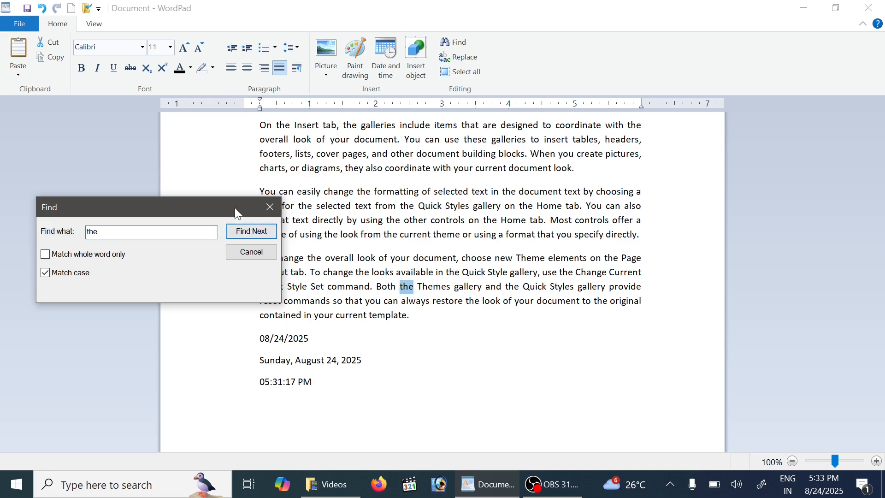
left_click(251, 237)
left_click(251, 239)
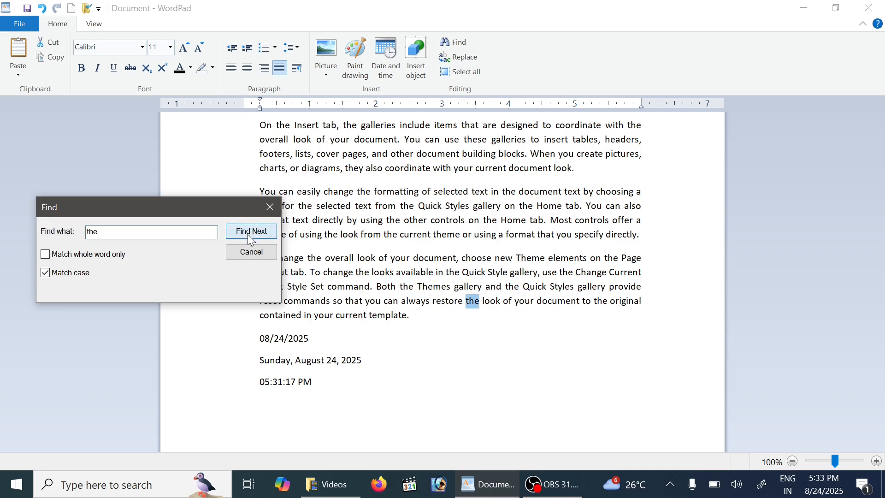
left_click(251, 252)
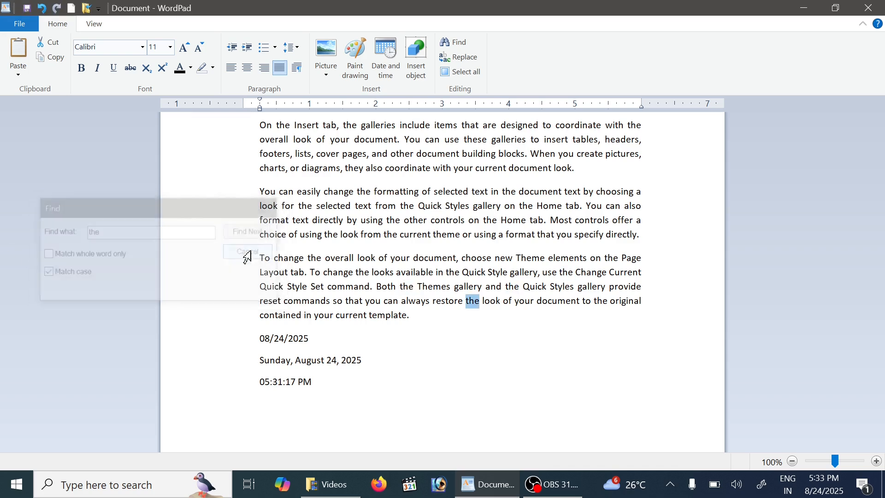
Step: Replace two occurrences of "the" with "computer" one at a time, with case matching off
left_click(460, 58)
left_click(161, 218)
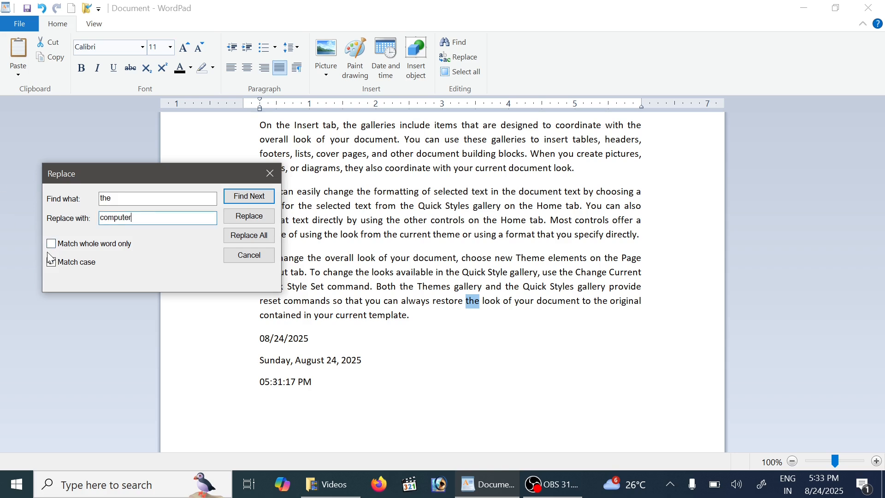
left_click(257, 220)
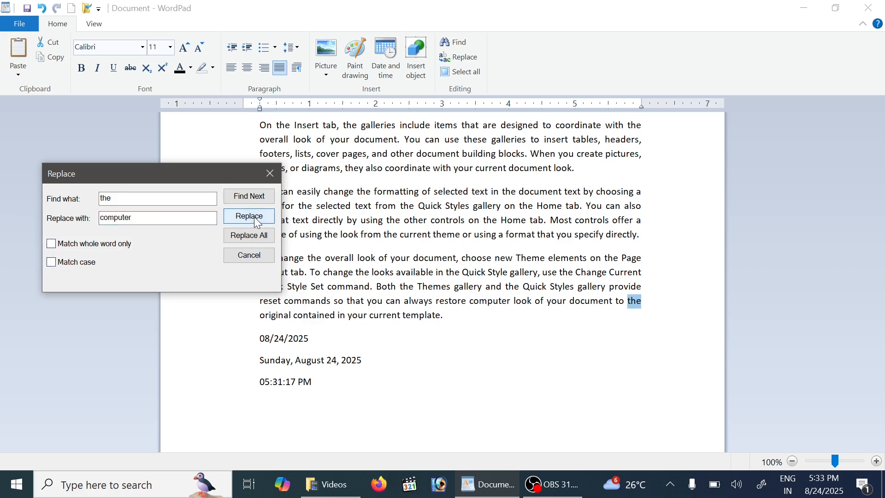
left_click(259, 222)
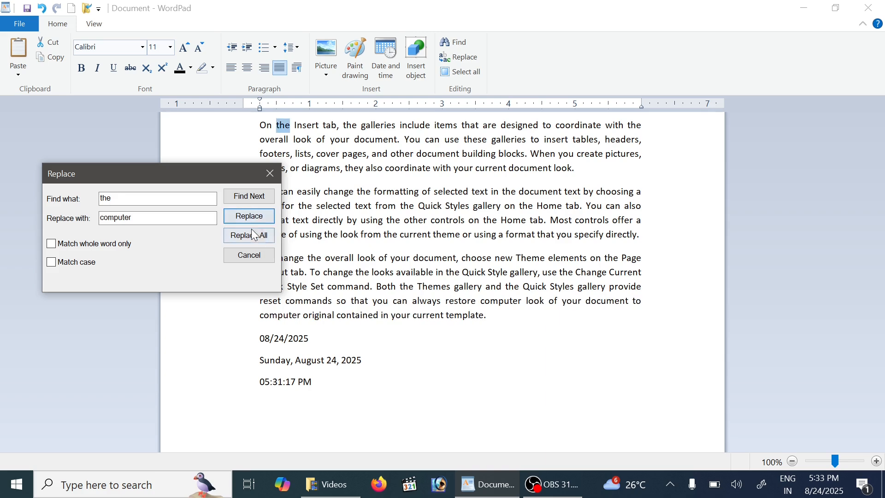
Step: Replace all remaining occurrences of "the" with "computer" and close the replace dialog
left_click(245, 235)
left_click(240, 266)
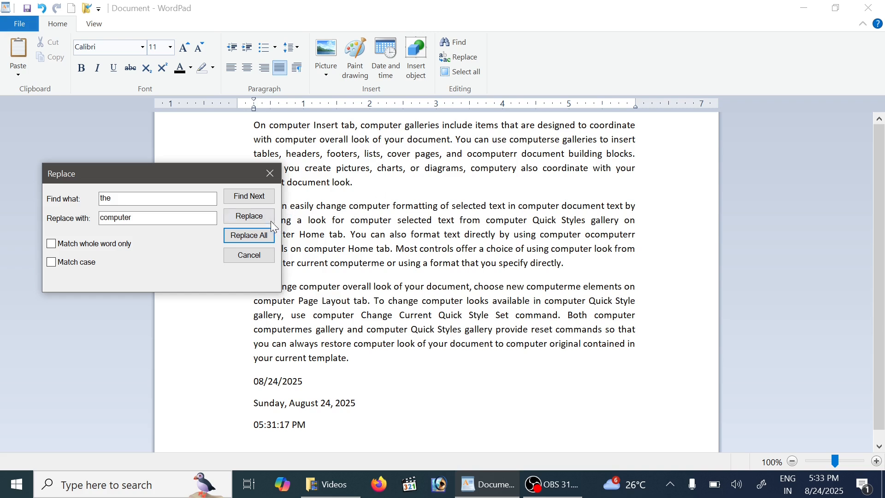
left_click_drag(205, 169, 214, 198)
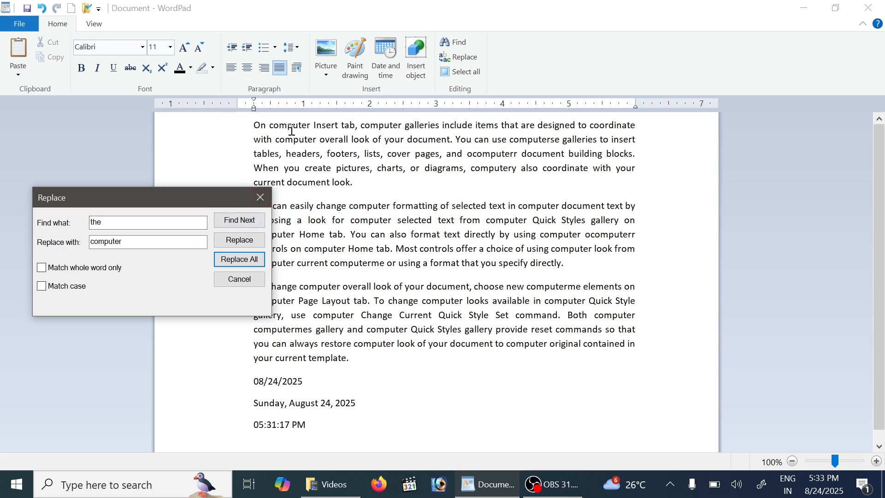
left_click(260, 198)
Step: Set up a replacement of "computer" with "the" and replace a single occurrence in the last paragraph
scroll(404, 223, "up", 4)
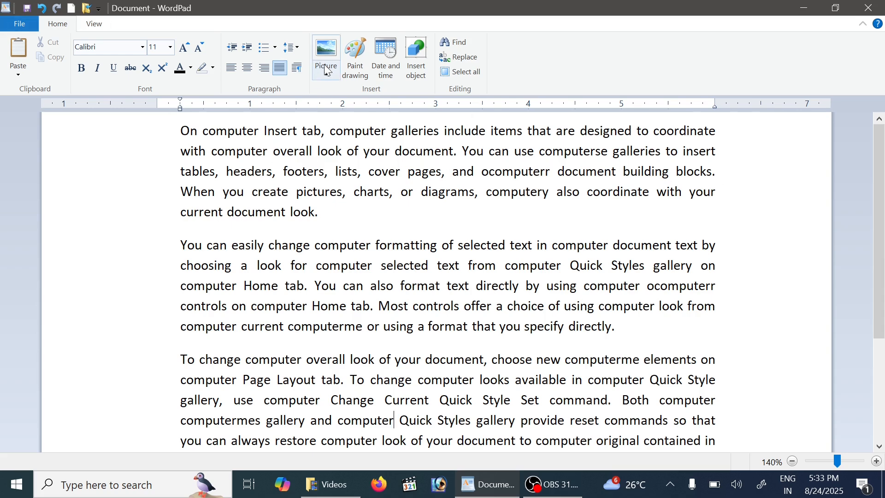
left_click(473, 62)
left_click_drag(167, 217, 94, 215)
key("ctrl+c")
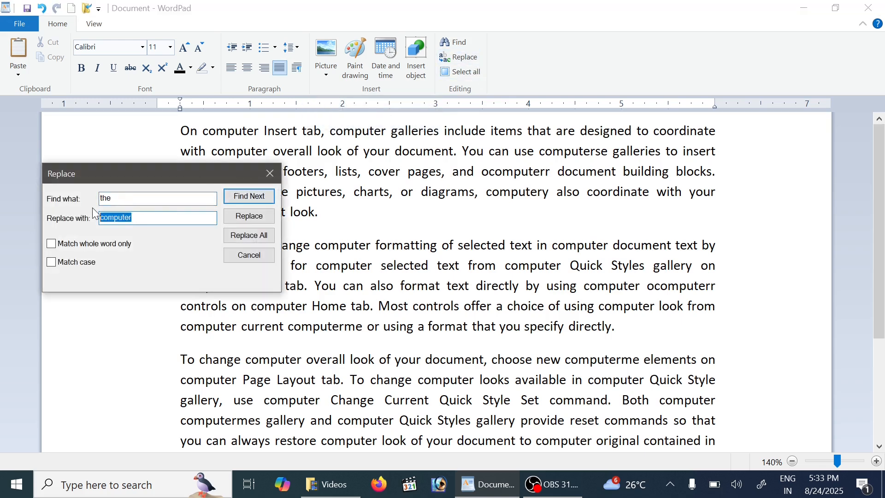
key("BackSpace")
left_click_drag(167, 198, 106, 198)
key("ctrl+v")
type("the")
left_click(250, 218)
left_click(250, 218)
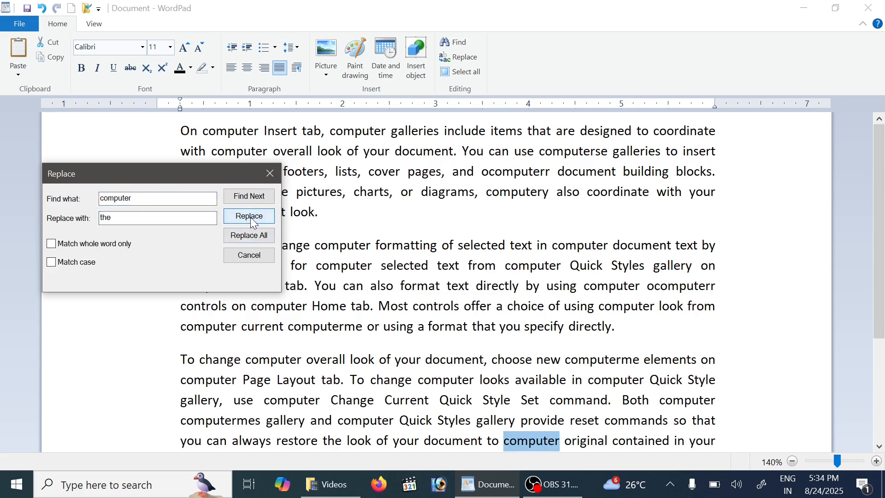
Step: Replace all remaining occurrences of "computer" with "the" and close the replace dialog
left_click(260, 242)
left_click(247, 270)
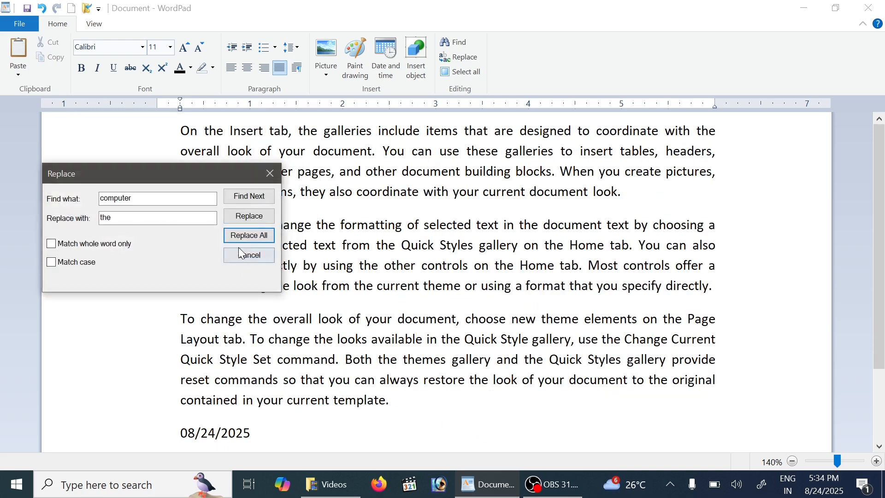
left_click(270, 174)
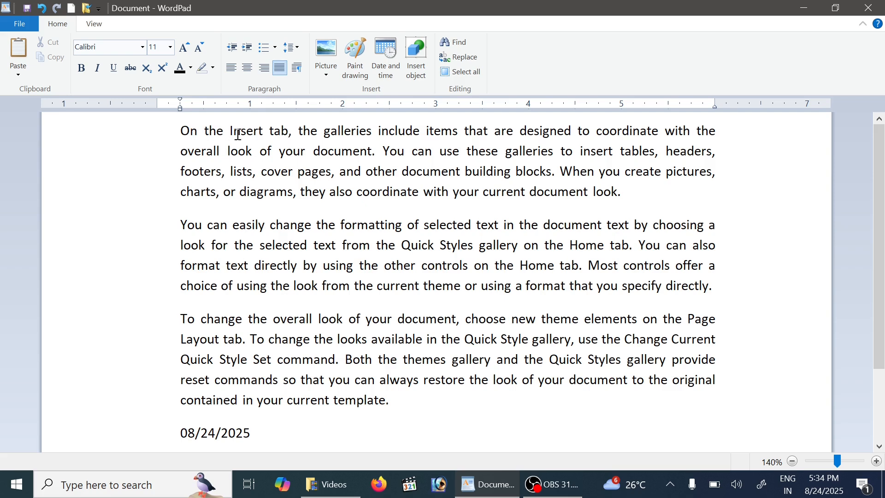
Step: Select the entire contents of the document and look over the selected text from beginning to end
left_click(477, 74)
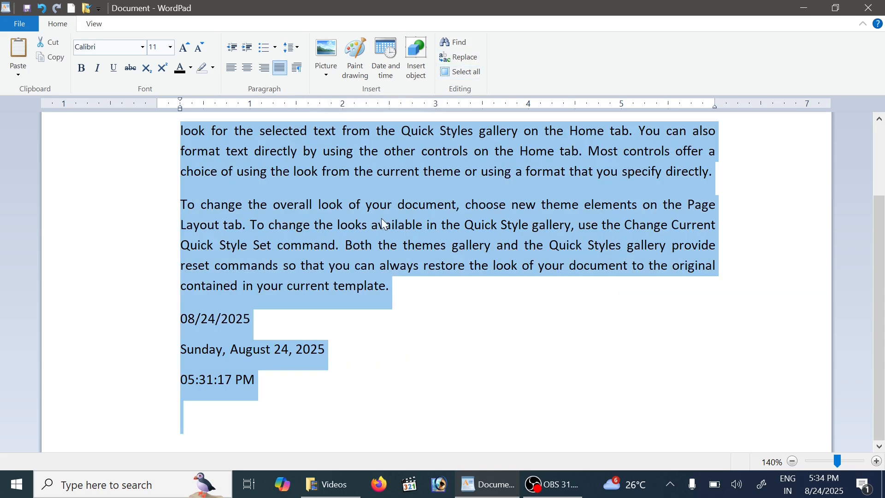
scroll(383, 207, "up", 2)
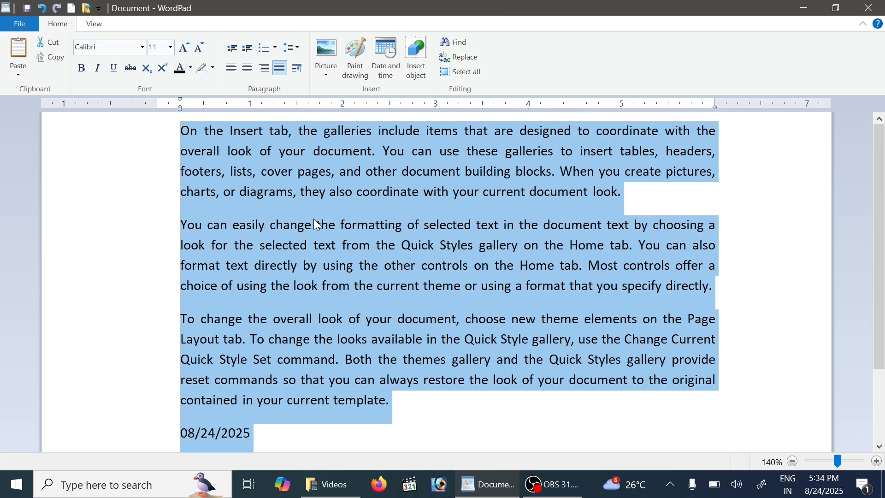
scroll(374, 226, "down", 2)
scroll(363, 227, "up", 2)
Step: Reduce the document zoom to 100% and clear the text selection
left_click(794, 461)
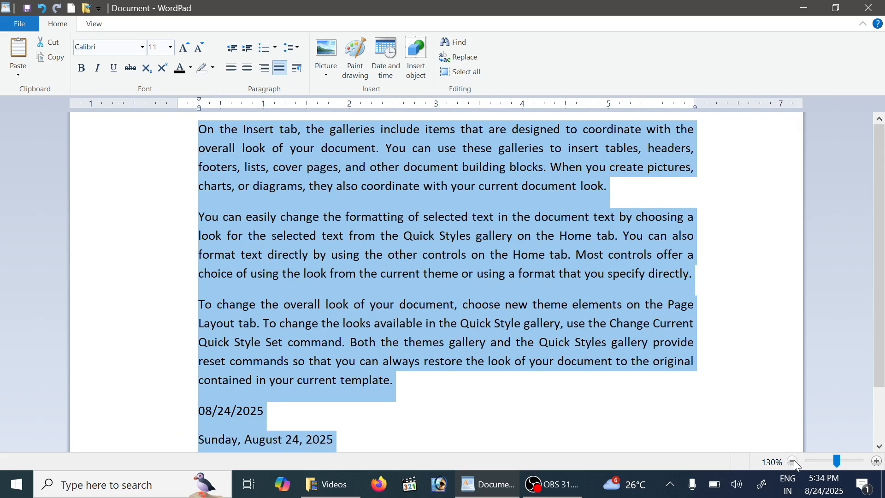
left_click(794, 461)
left_click(793, 461)
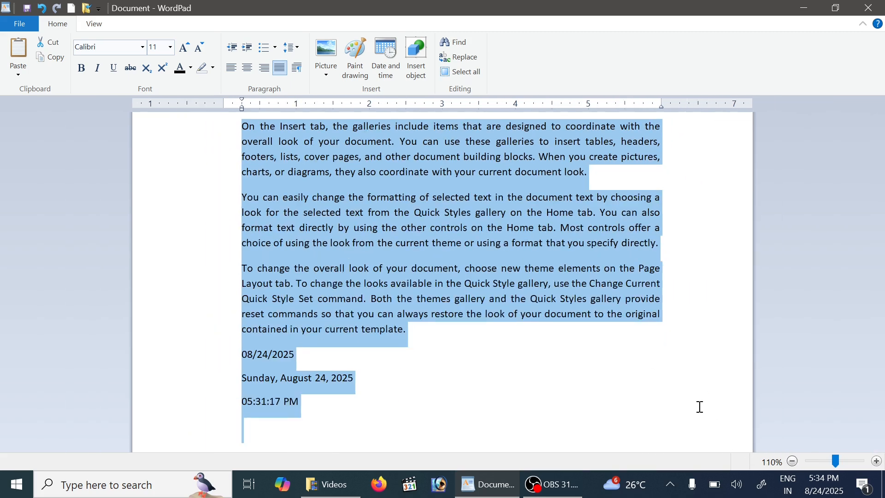
left_click(793, 461)
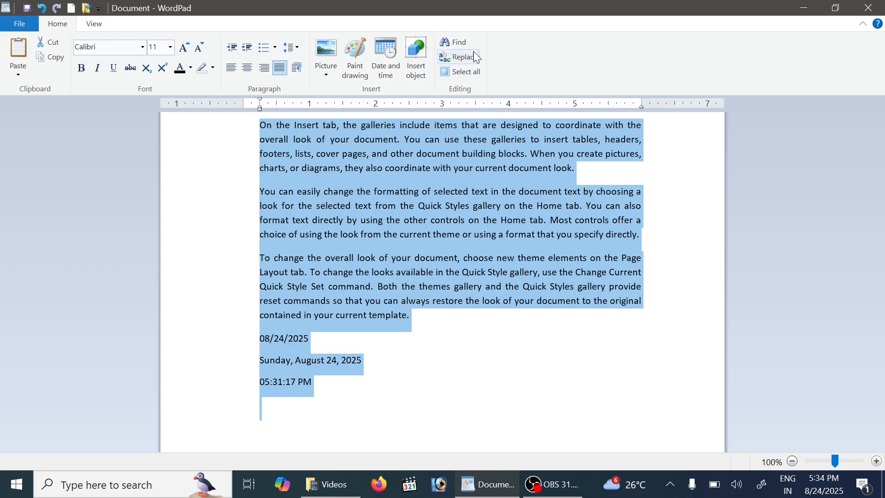
left_click(497, 235)
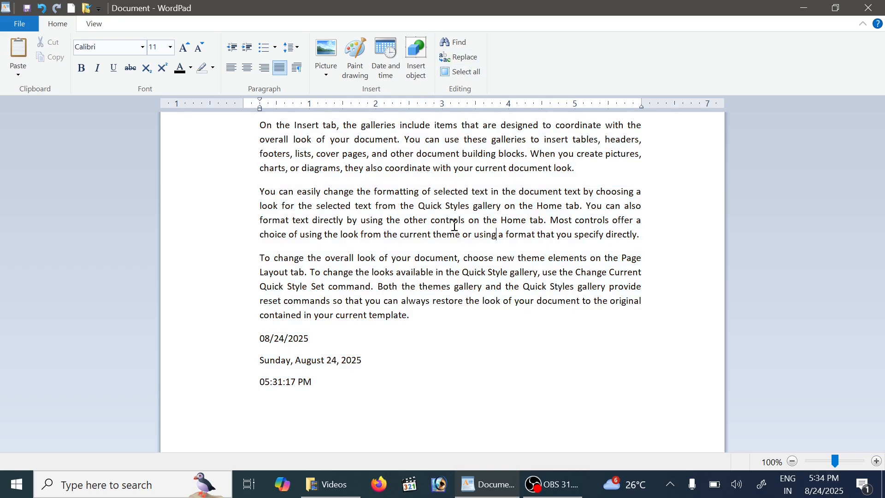
Step: Enlarge the document view in 10% increments to 190%, and raise the zoom to 500%
left_click(99, 23)
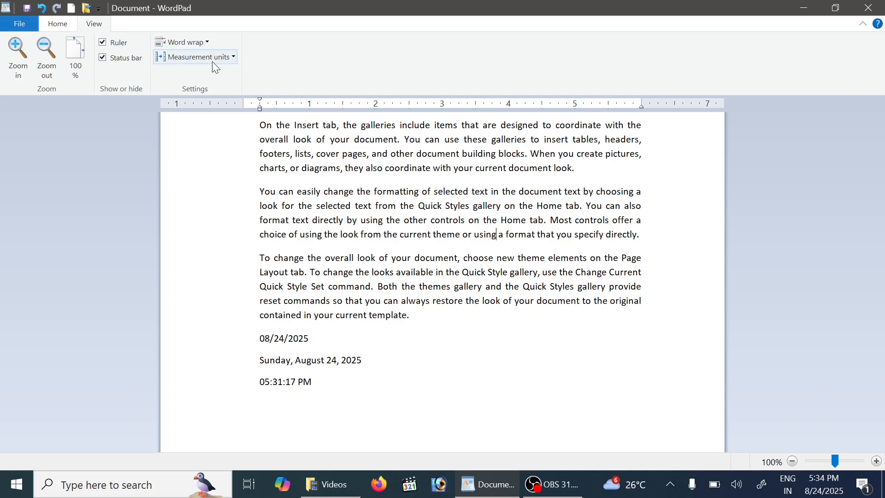
left_click(21, 61)
left_click(20, 57)
left_click(19, 57)
left_click(19, 58)
left_click(19, 57)
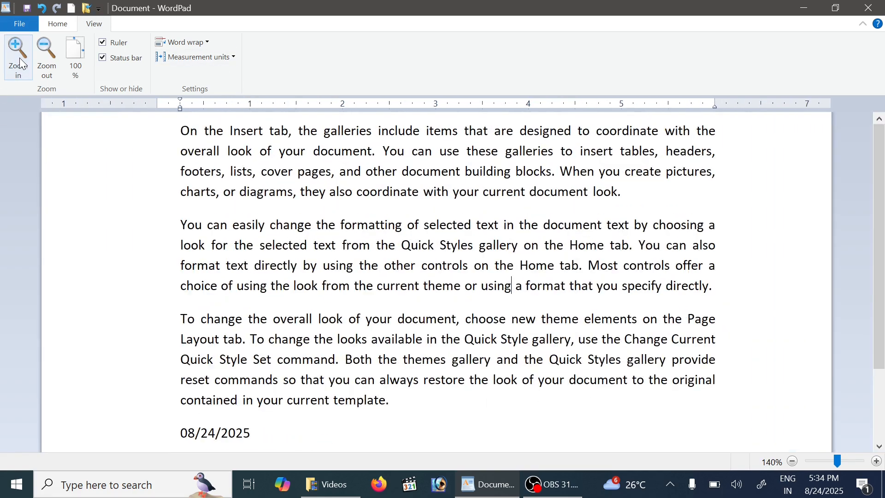
left_click(19, 57)
left_click(20, 57)
left_click(20, 57)
left_click(19, 57)
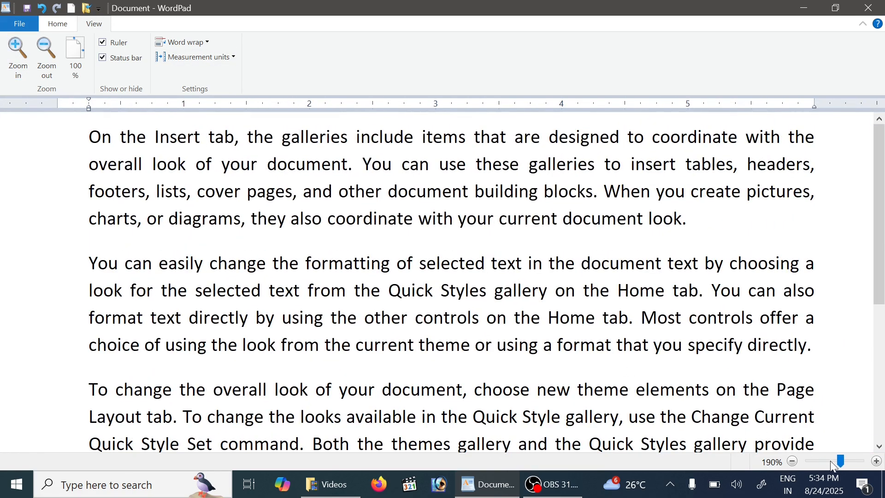
left_click_drag(837, 460, 861, 461)
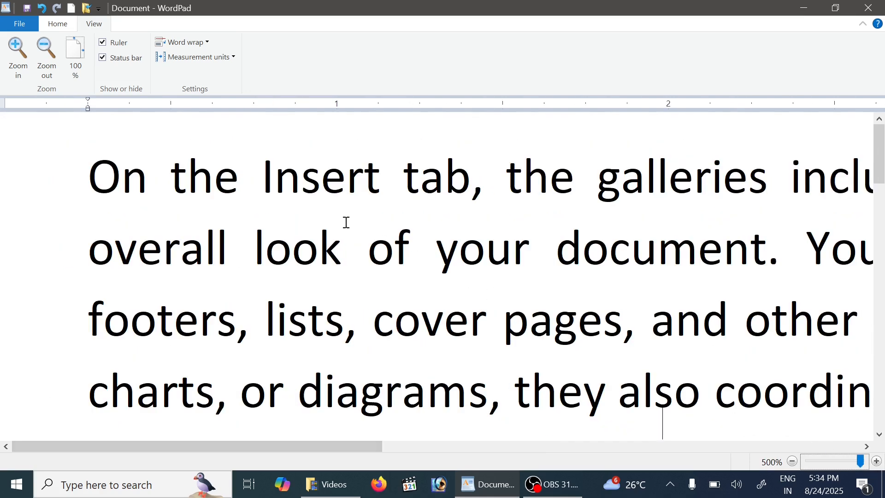
Step: Reduce the document zoom to 10% and restore the view to 100%
left_click(47, 55)
left_click(48, 54)
left_click(47, 54)
left_click(47, 54)
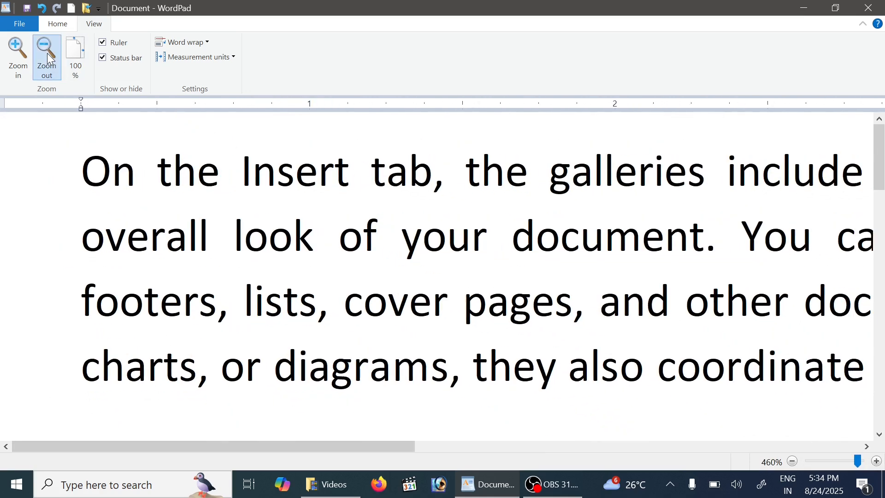
left_click(48, 54)
left_click_drag(858, 461, 787, 463)
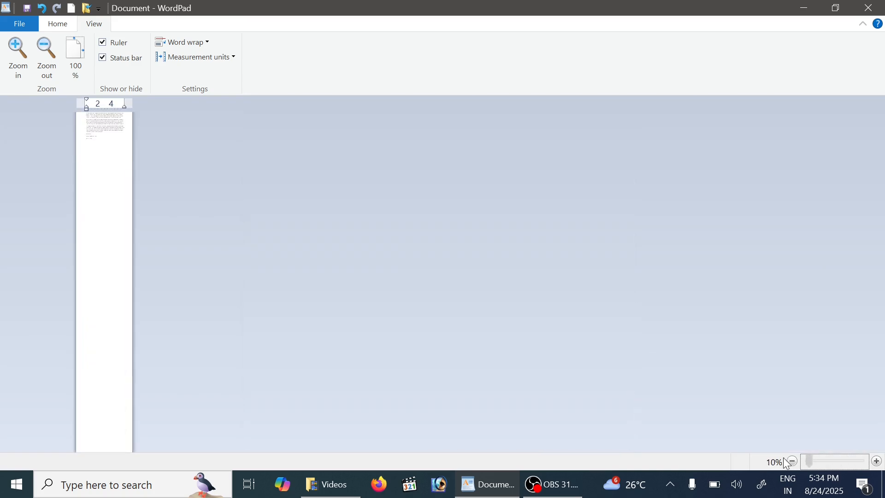
left_click(77, 62)
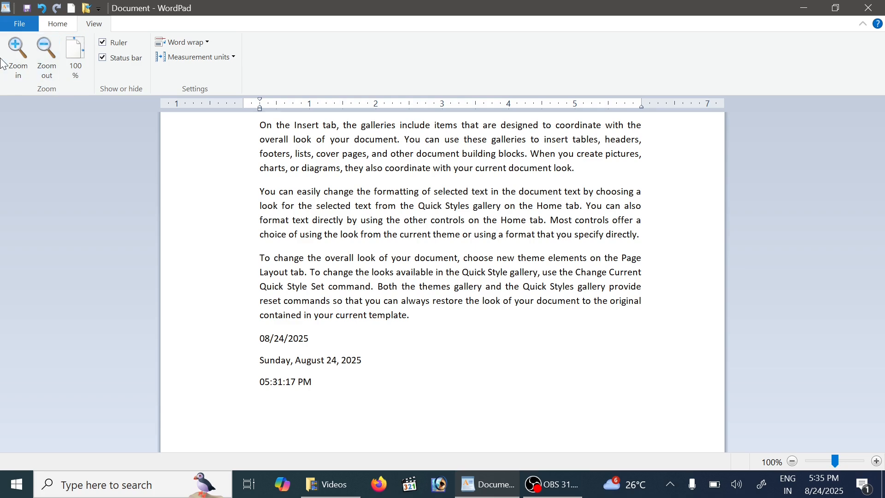
Step: Zoom the document in gradually to 170%
left_click(19, 67)
left_click(20, 67)
left_click(20, 67)
left_click(20, 68)
left_click(19, 67)
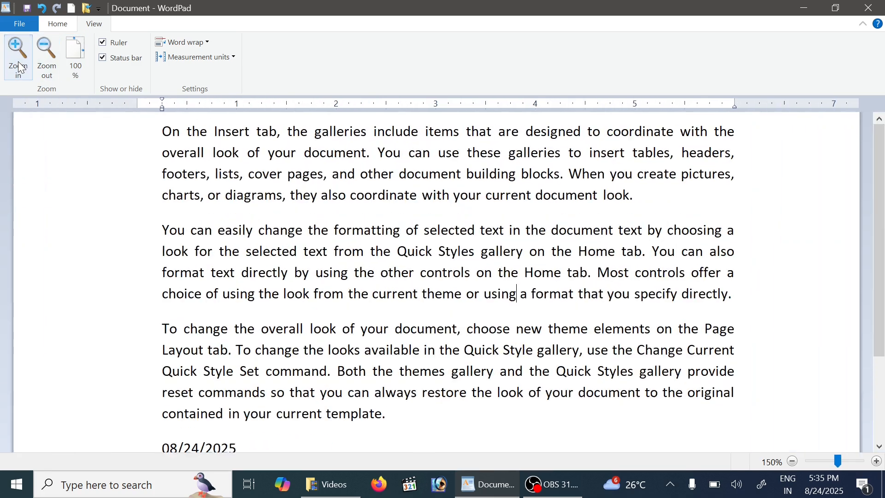
left_click(20, 67)
left_click(19, 67)
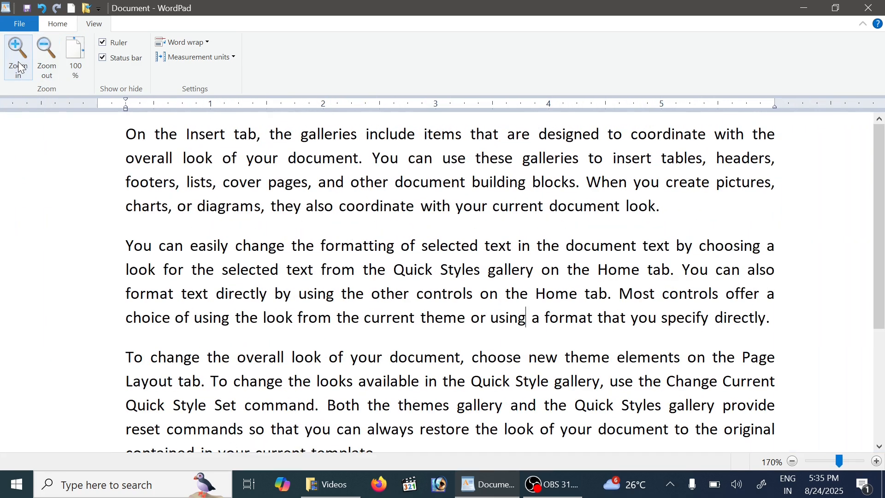
Step: Zoom the document out gradually to 110% and reset the view to 100%
left_click(49, 55)
left_click(50, 56)
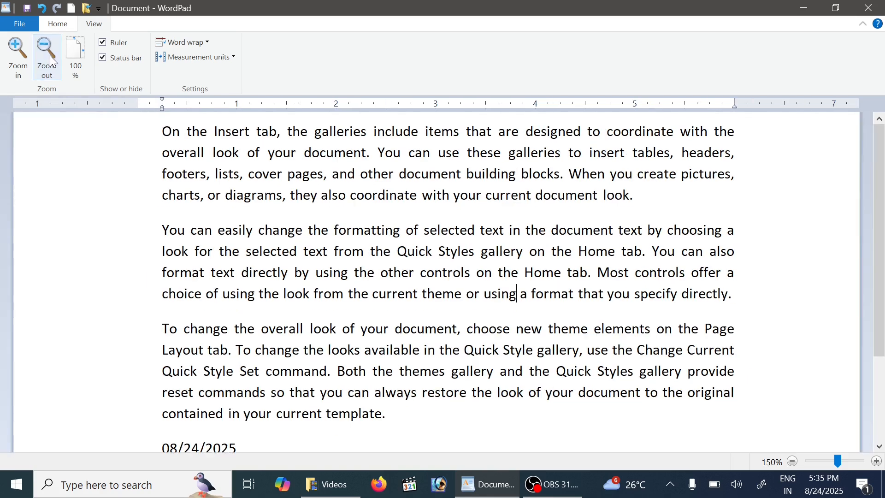
left_click(50, 56)
left_click(50, 56)
left_click(50, 56)
left_click(50, 55)
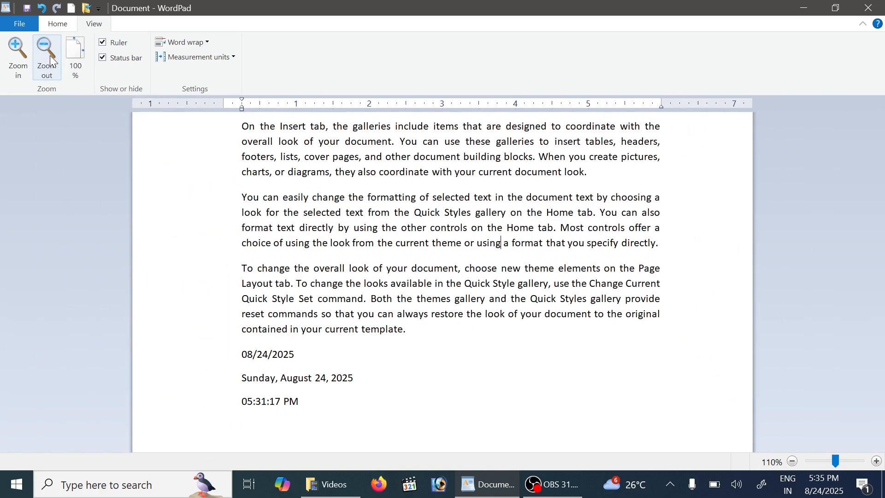
left_click(76, 58)
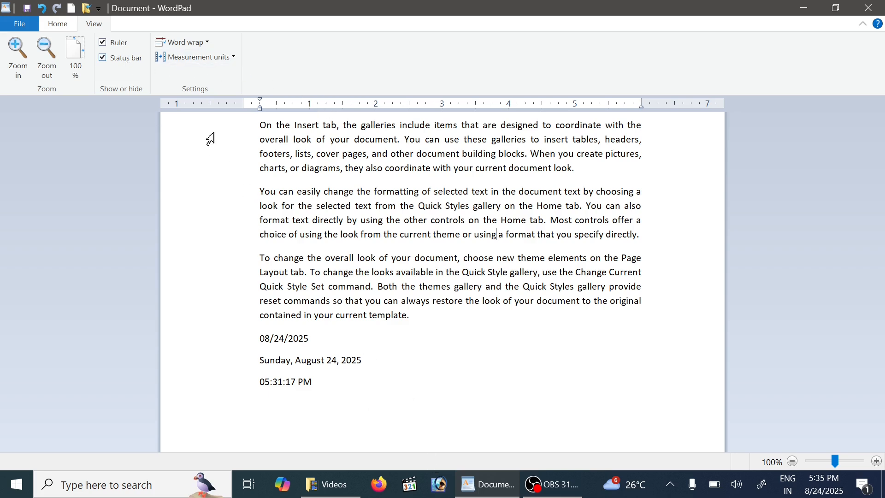
Step: Switch the ruler and the status bar off and back on, and hide the ruler again
left_click(122, 44)
left_click(123, 44)
left_click(125, 60)
left_click(123, 59)
left_click(118, 45)
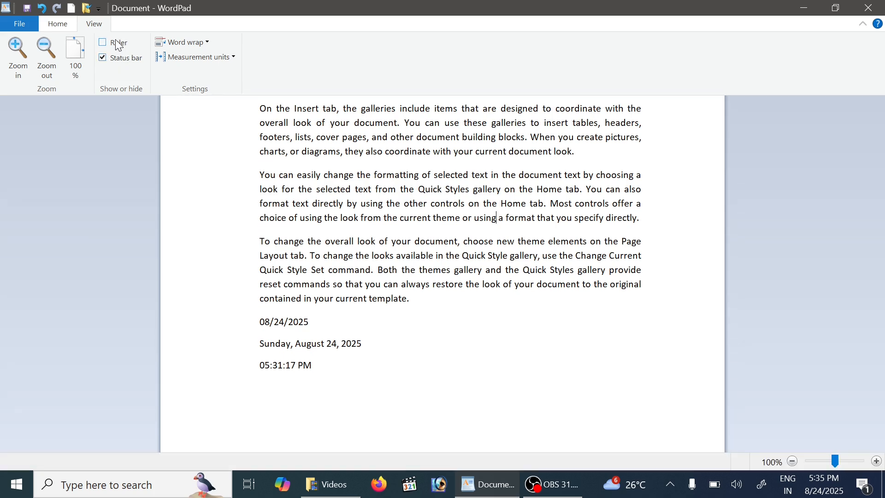
Step: Toggle the ruler, hide the status bar, and turn both the ruler and the status bar back on
left_click(117, 45)
left_click(119, 46)
left_click(122, 62)
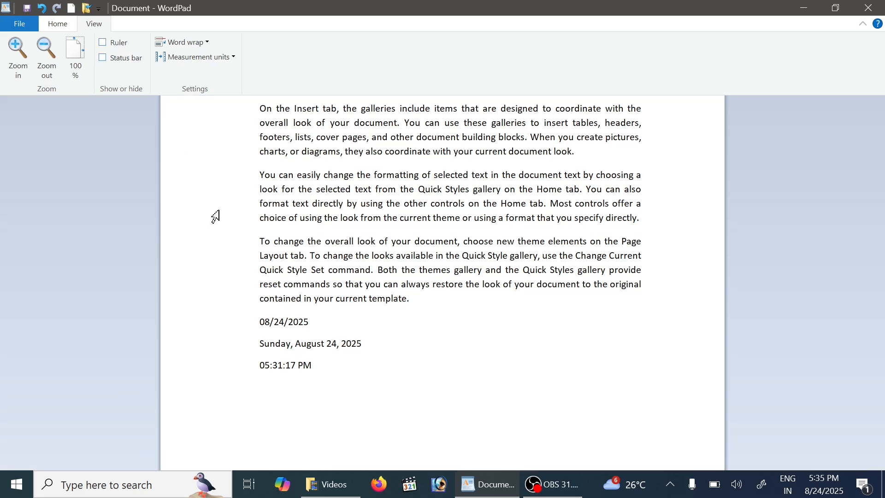
left_click(117, 45)
left_click(118, 60)
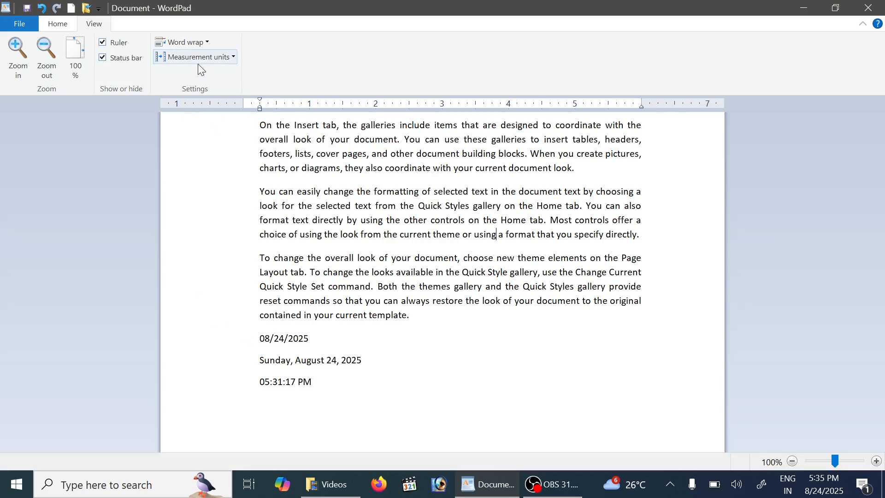
Step: Switch the word wrap setting to No wrap, to Wrap to window, and back to Wrap to ruler
left_click(203, 44)
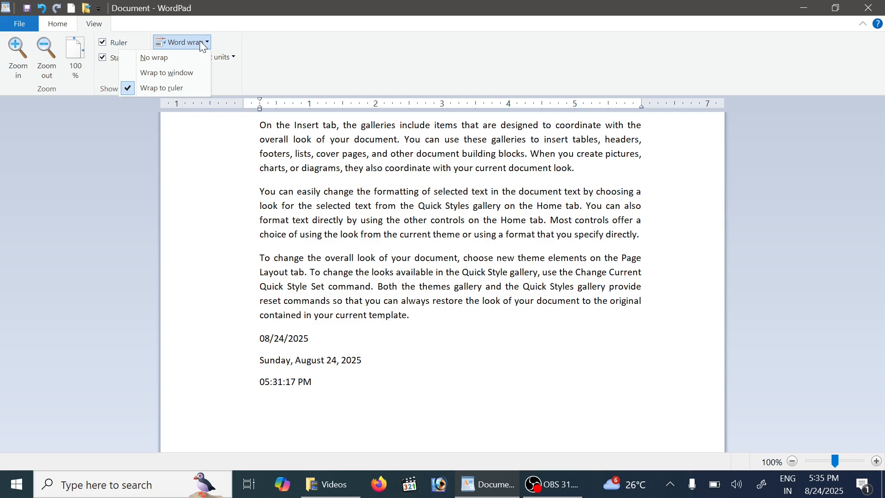
left_click(180, 56)
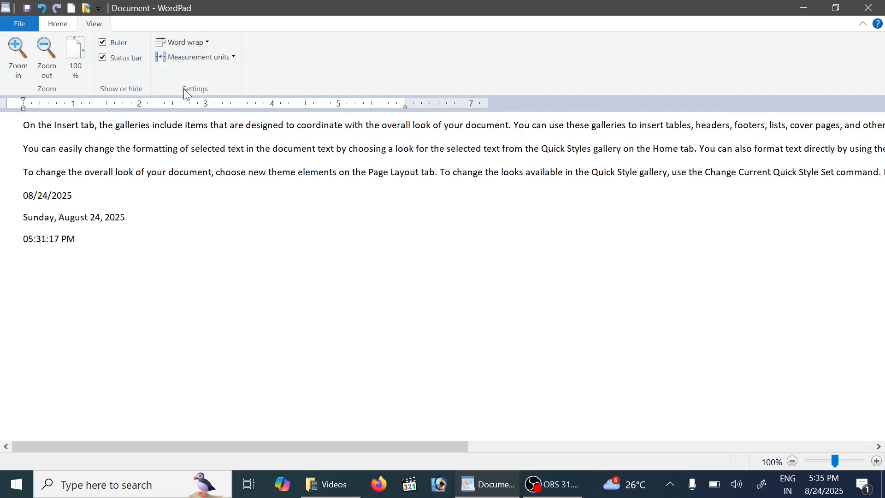
left_click(207, 44)
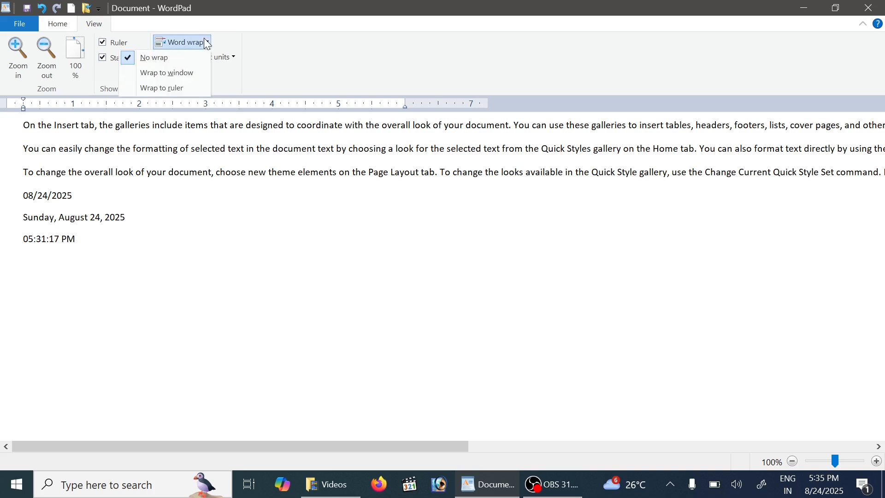
left_click(185, 73)
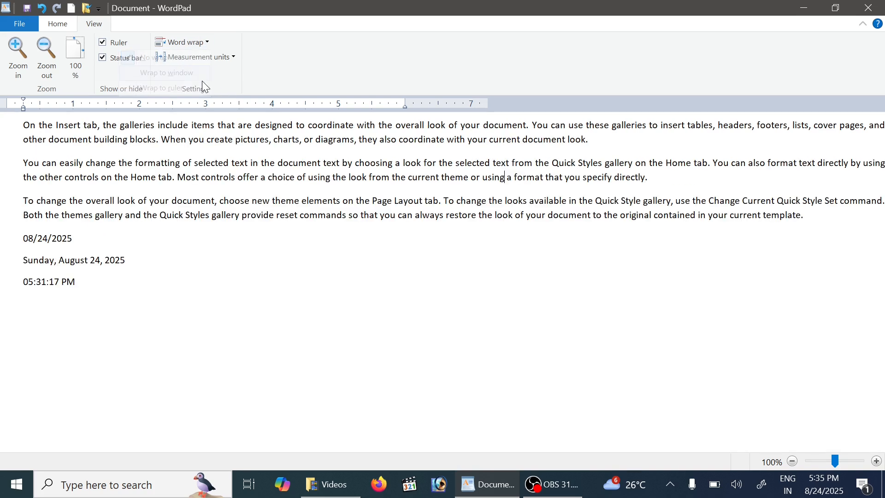
left_click(209, 42)
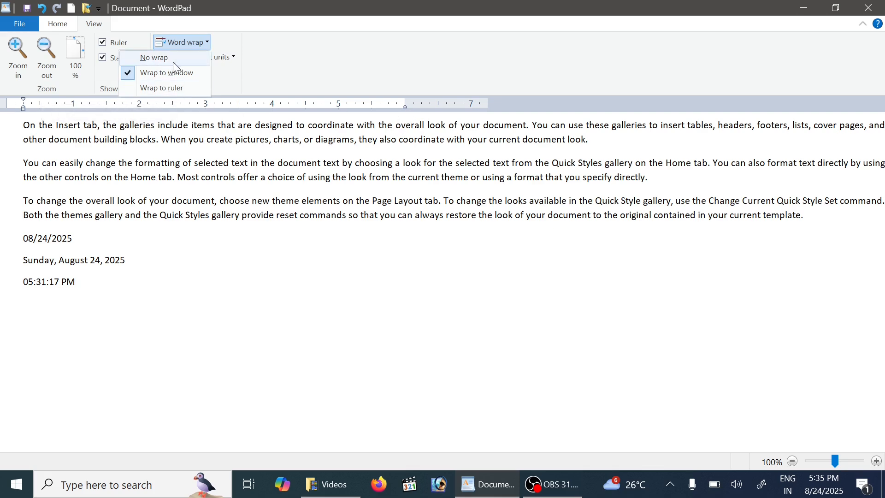
left_click(161, 87)
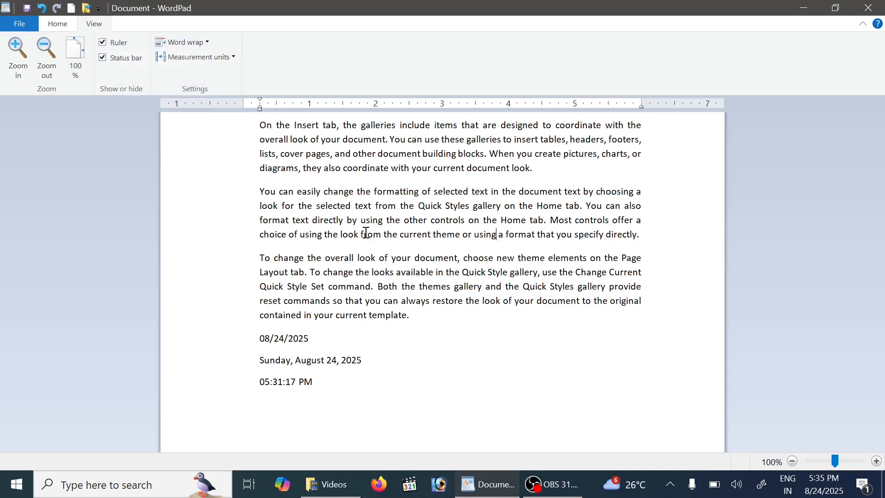
Step: Cycle the ruler's measurement units through centimeters, points and picas, and set them back to inches
left_click(217, 57)
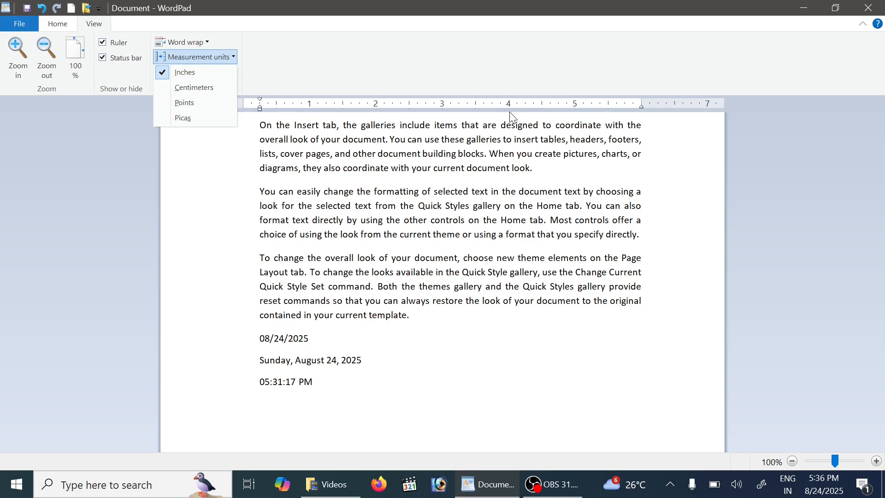
left_click(202, 87)
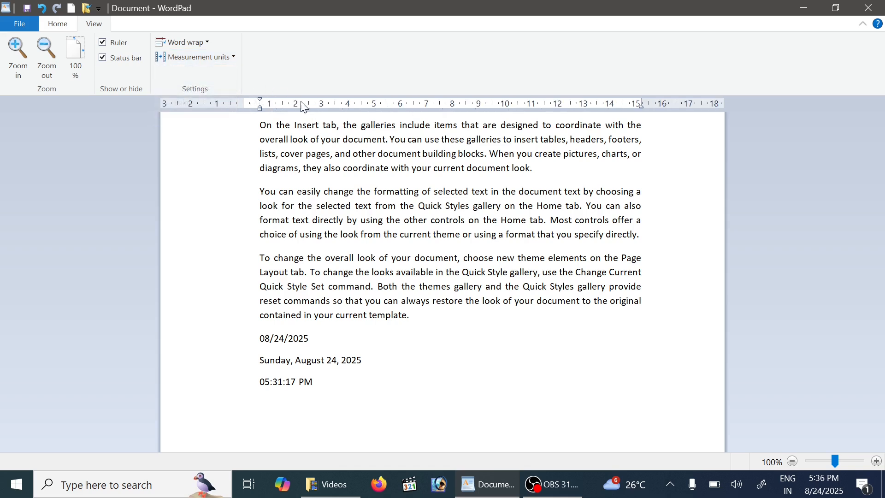
left_click(198, 57)
left_click(190, 103)
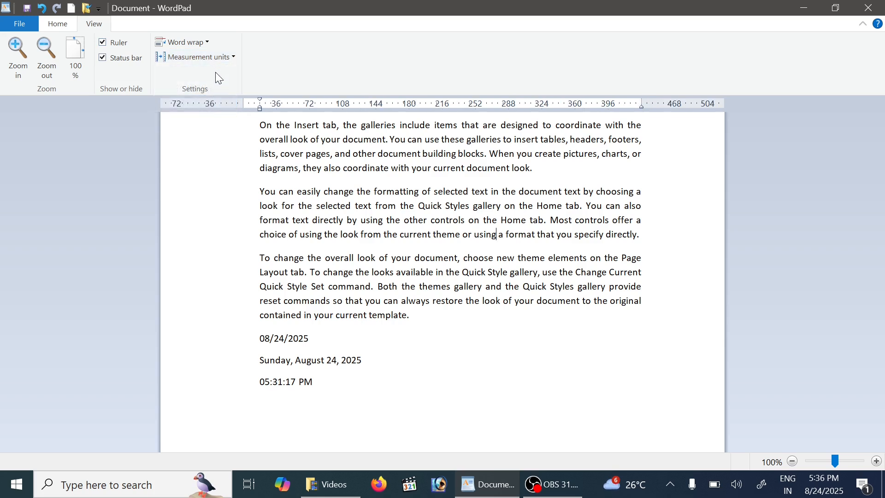
left_click(217, 59)
left_click(200, 121)
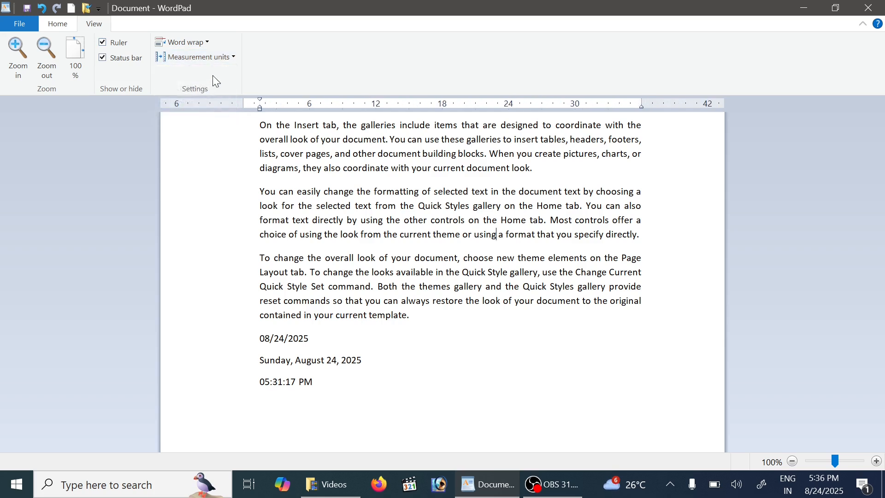
left_click(213, 59)
left_click(207, 78)
left_click(212, 64)
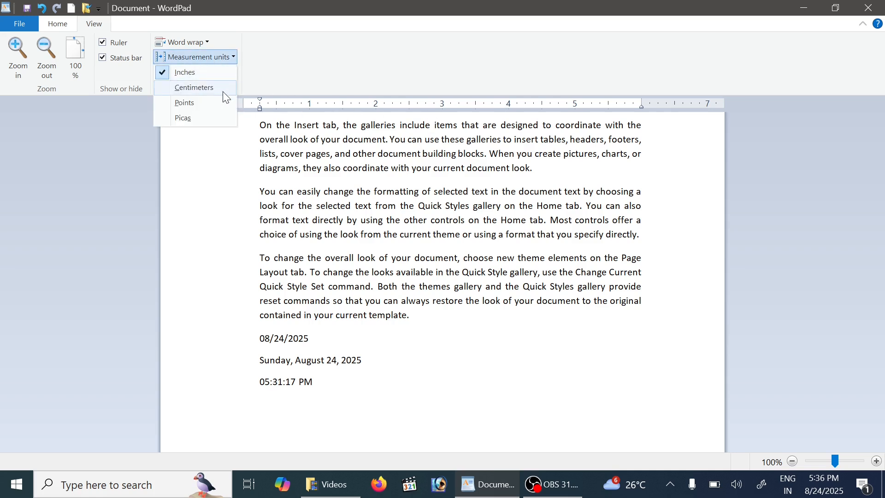
left_click(205, 76)
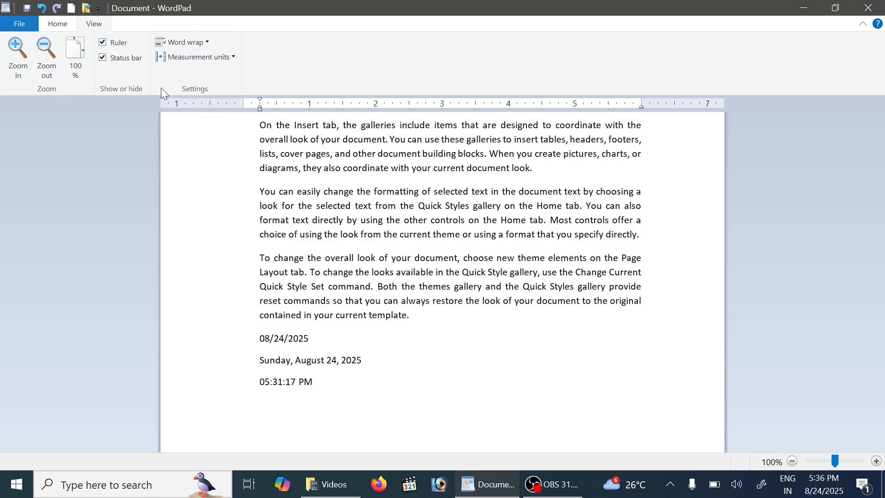
Step: Start a new document, saving the current one in the Documents folder as "computer 2" in Rich Text Format
left_click(65, 25)
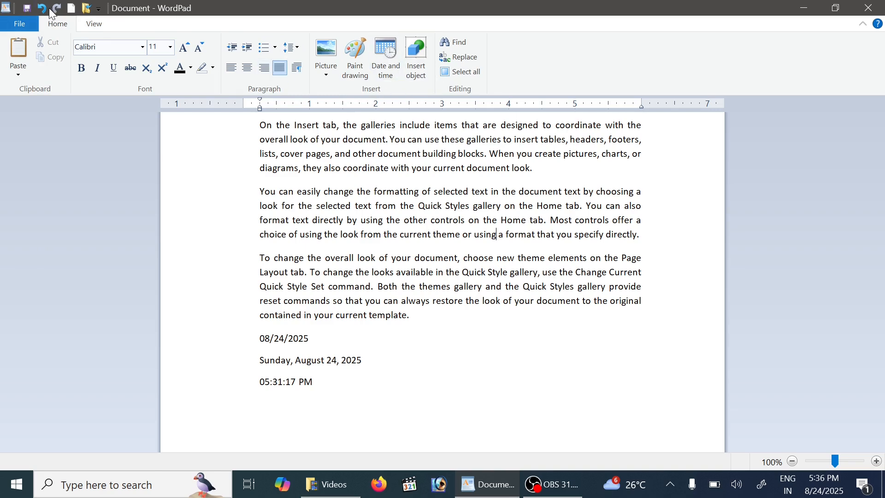
left_click(24, 24)
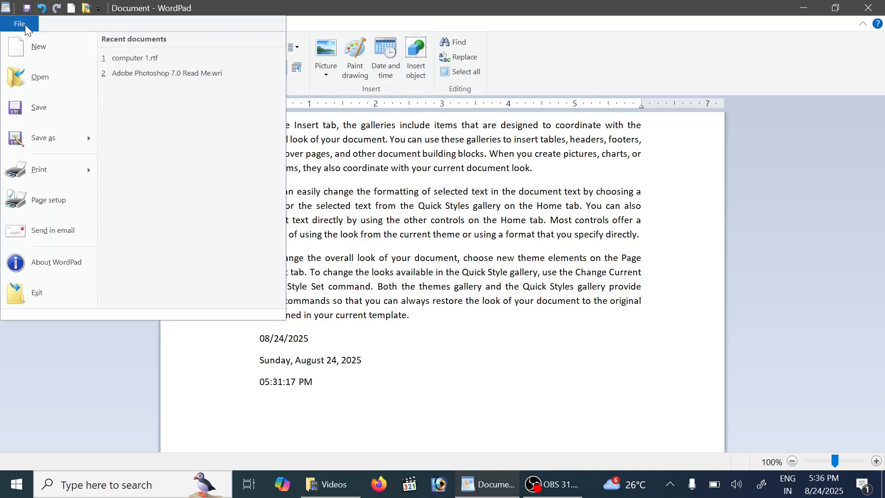
left_click(44, 59)
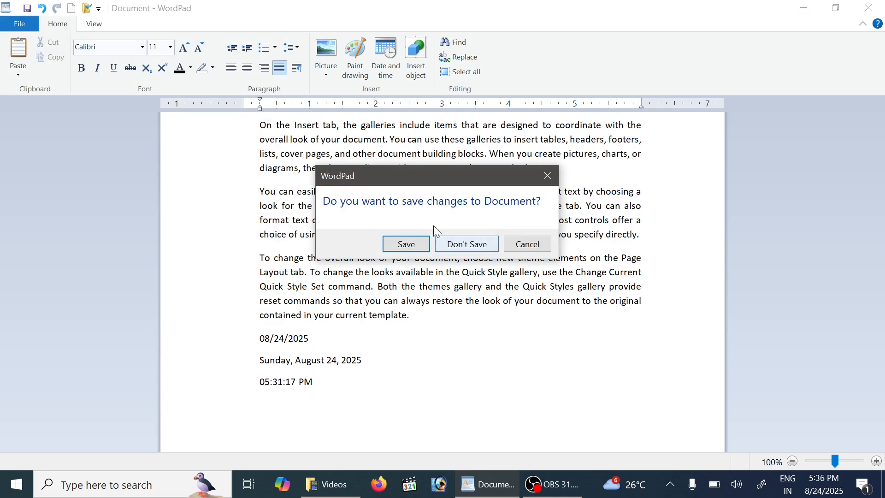
left_click(399, 245)
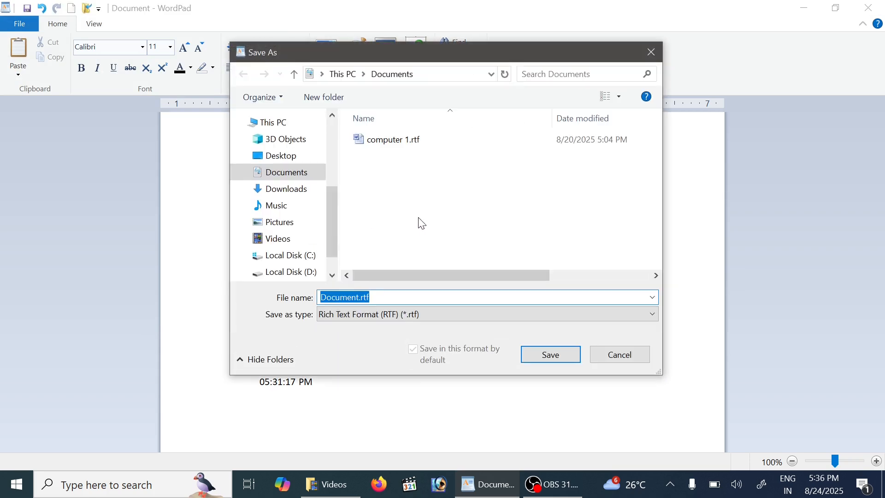
type("co")
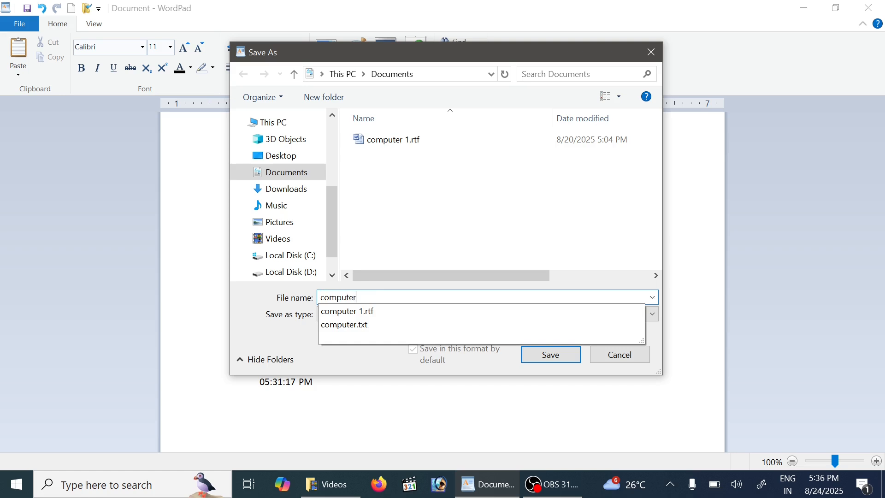
type("mputer ")
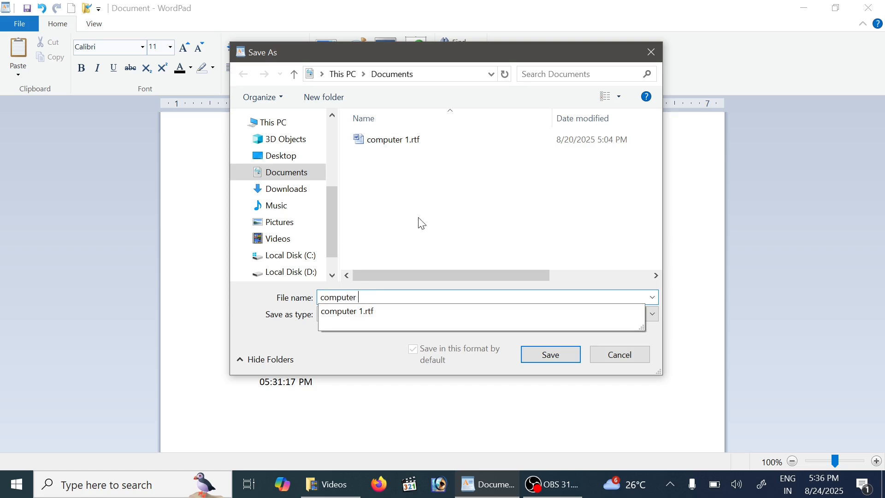
type("2")
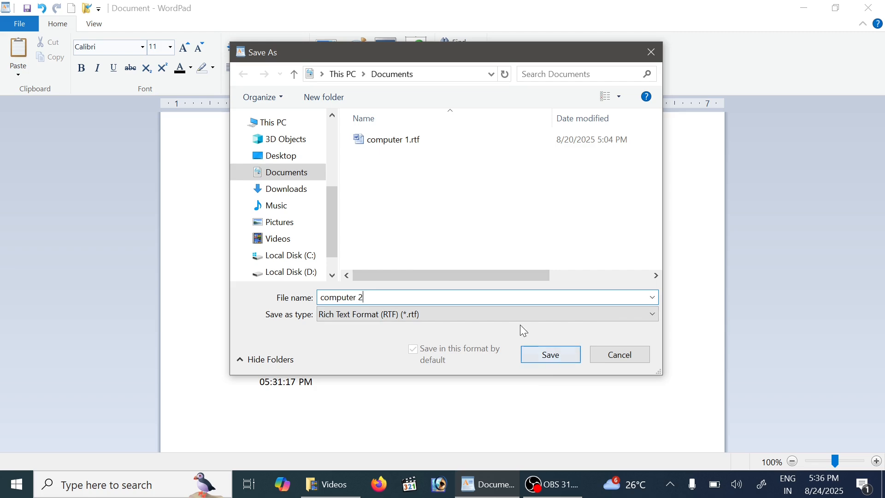
left_click(556, 351)
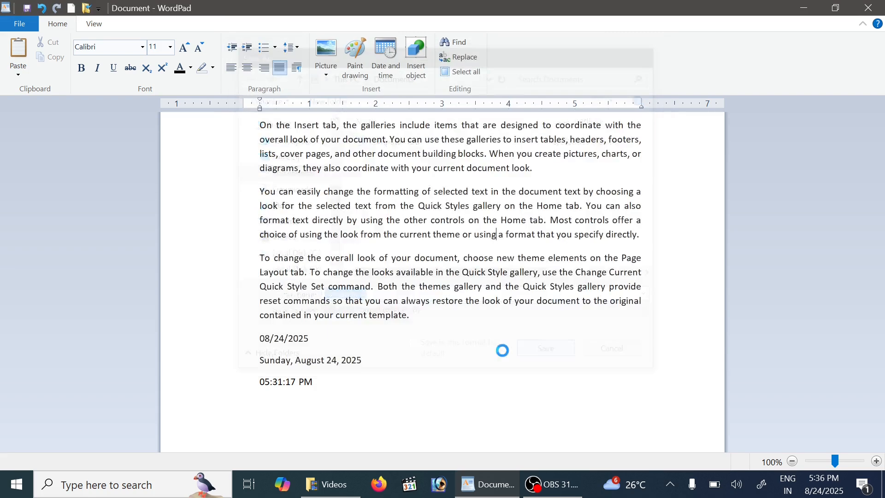
left_click(23, 25)
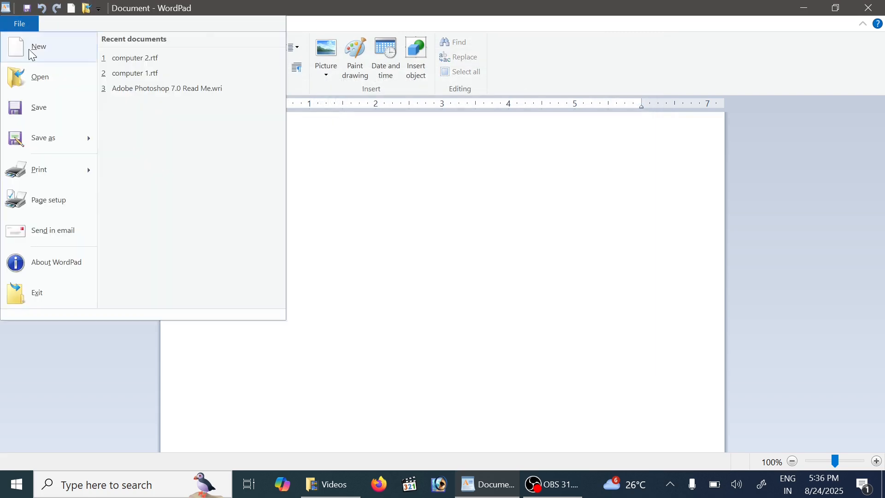
left_click(41, 75)
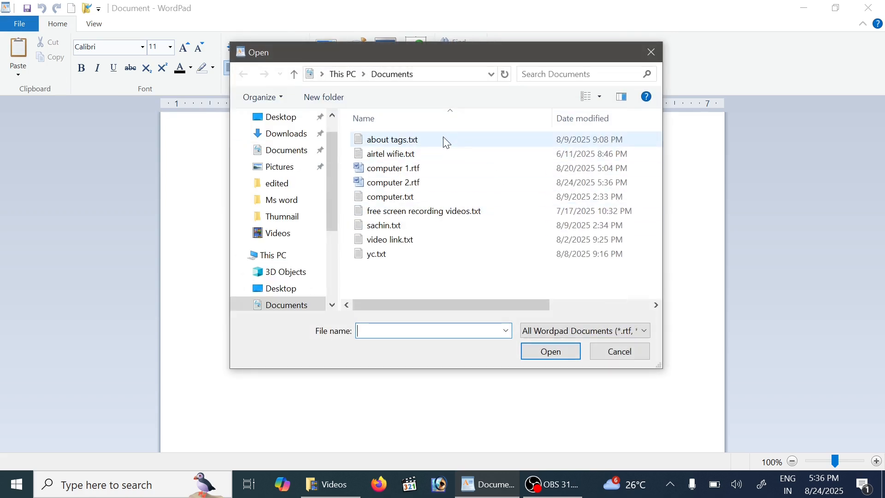
left_click(619, 351)
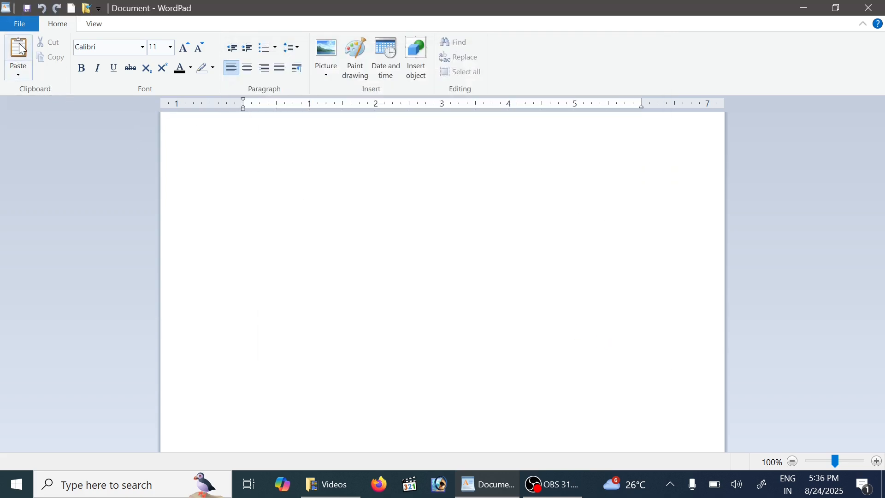
Step: Reopen computer 2.rtf from the recent documents and save it again under its existing name
left_click(22, 24)
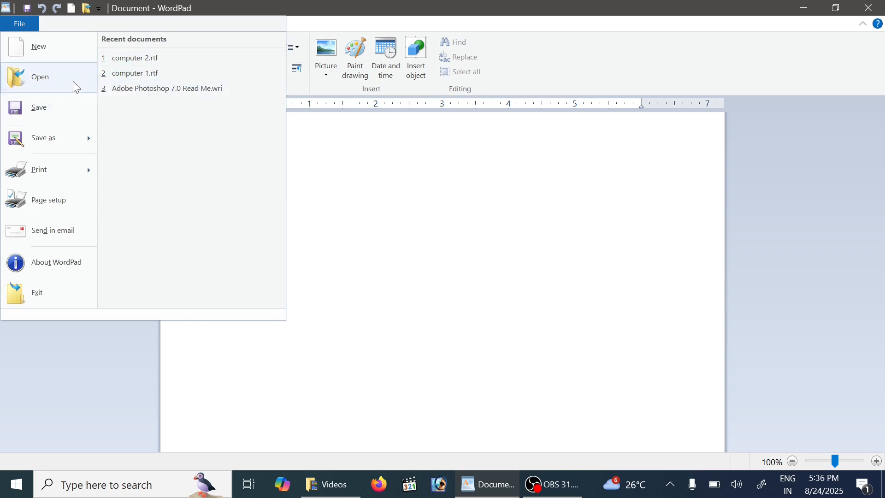
left_click(139, 58)
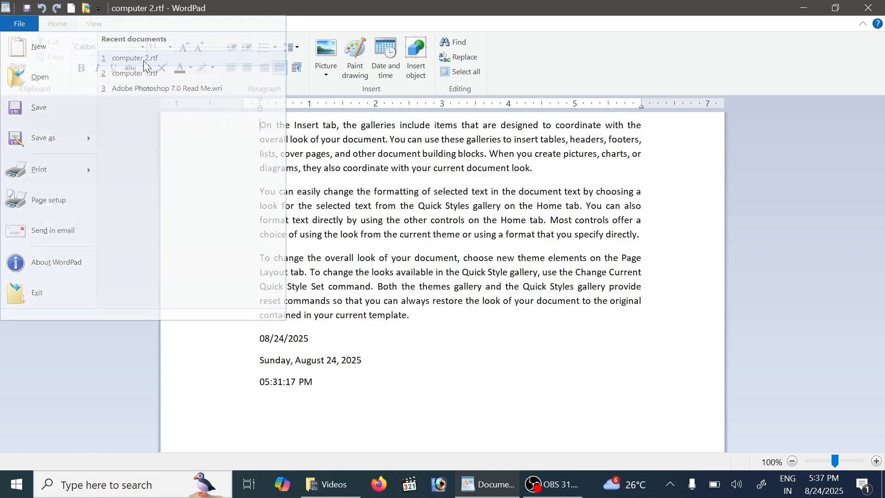
left_click(20, 24)
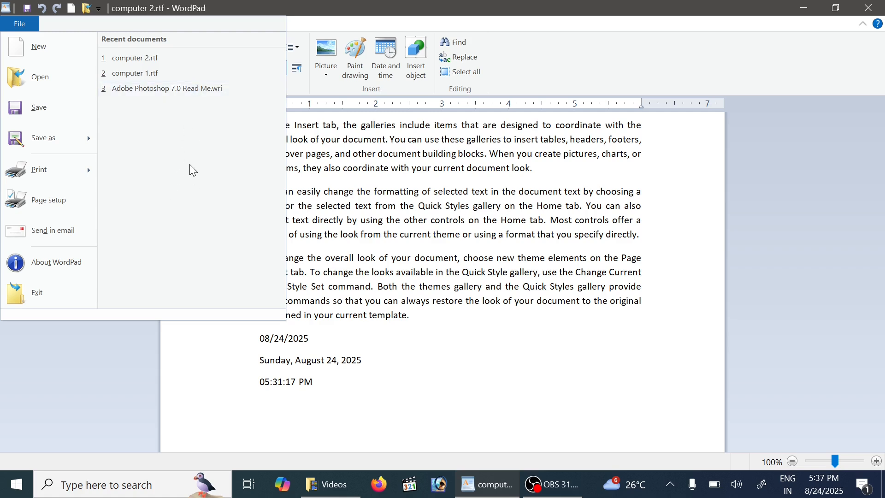
left_click(54, 111)
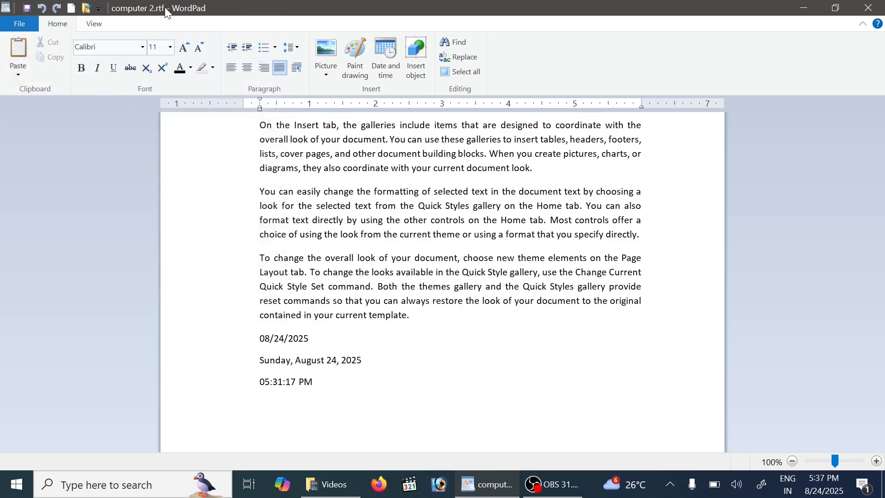
Step: Create a new blank document
left_click(23, 25)
left_click(39, 44)
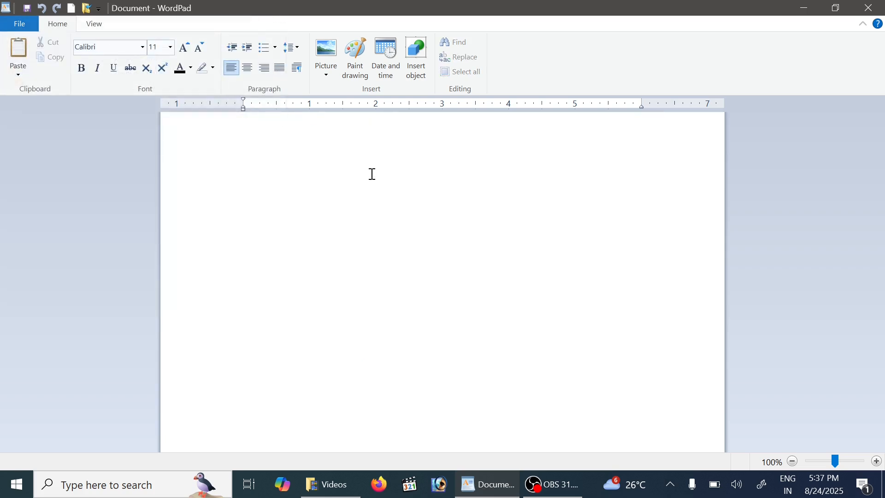
type("compute")
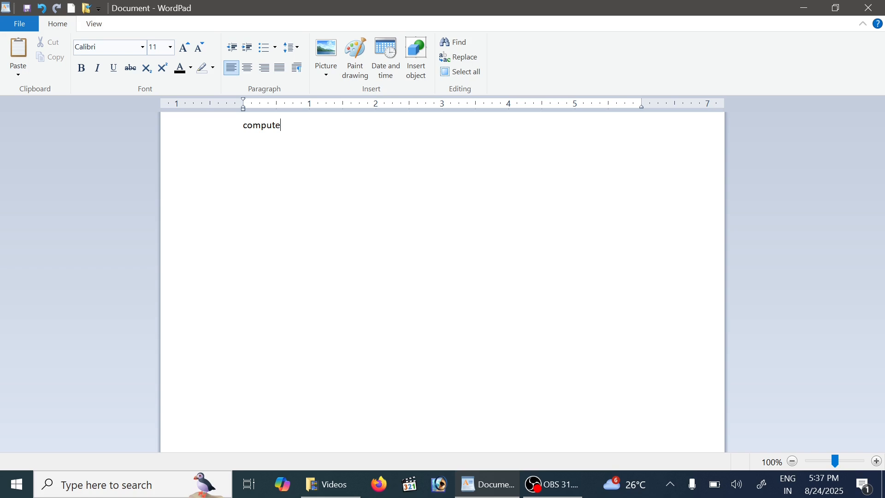
key("BackSpace")
key("BackSpace")
key("BackSpace")
key("BackSpace")
key("BackSpace")
key("BackSpace")
key("BackSpace")
Step: Write the heading "Input Devices" followed by "1. Keyboard" and "2. Mouse" on separate lines
type("Input")
type("Keyboard")
key("Return")
type("2. Mouse")
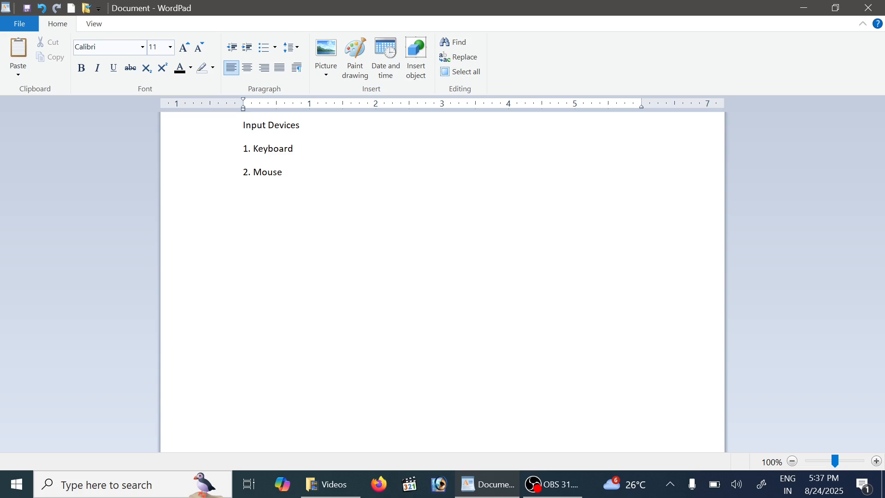
Step: Save the document in the Documents folder as "input device" in Rich Text Format
left_click(19, 23)
left_click(50, 111)
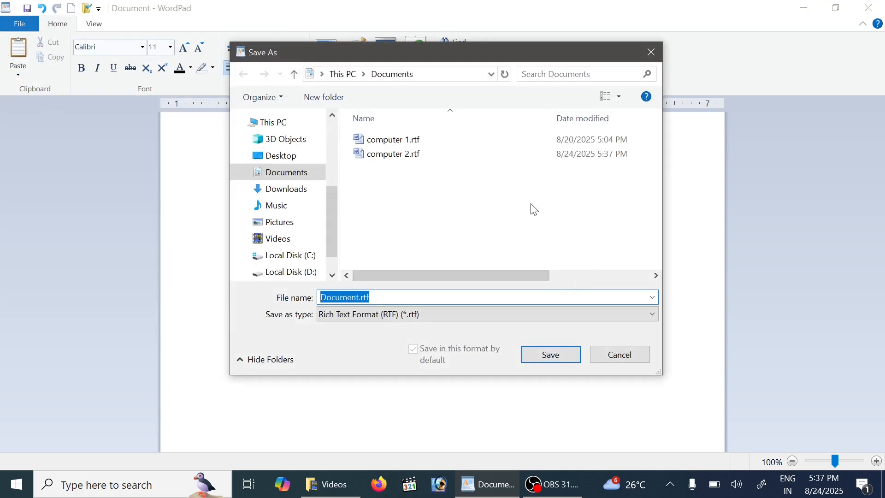
type("input device")
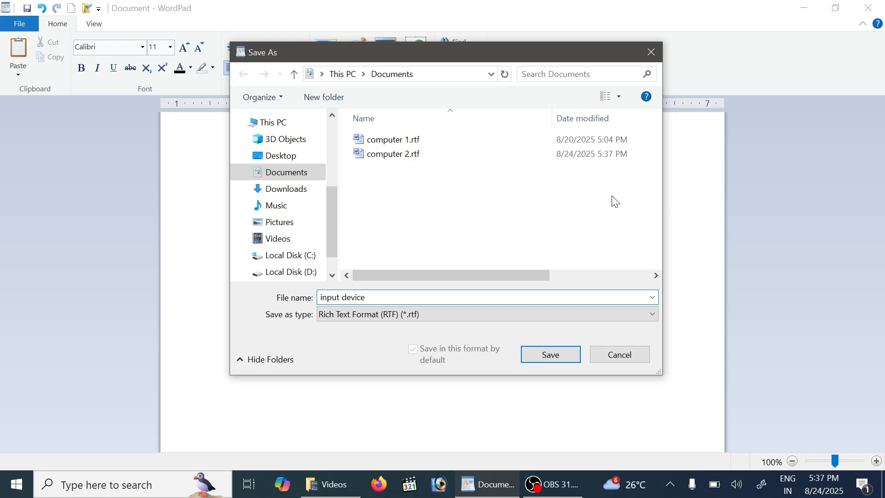
left_click(567, 354)
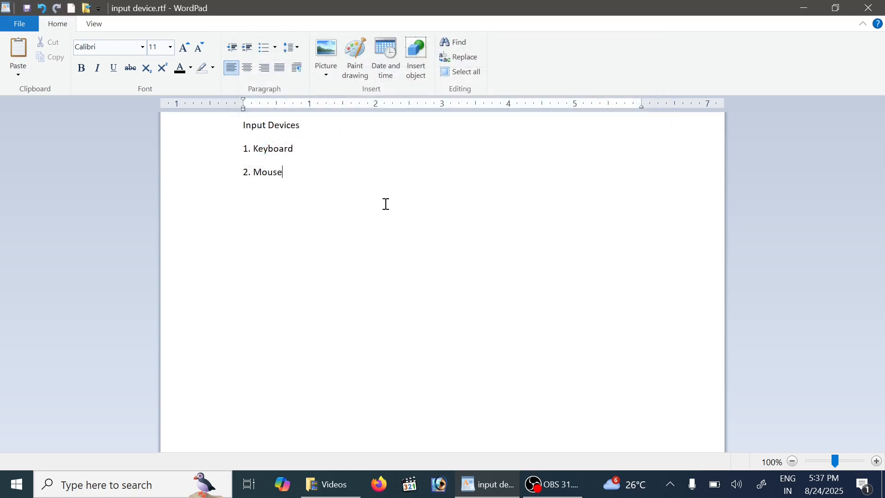
Step: Add "etc" after "2. Mouse" on the last line of the document
type("etc")
Step: Display the print settings for the document and close them without printing
left_click(20, 24)
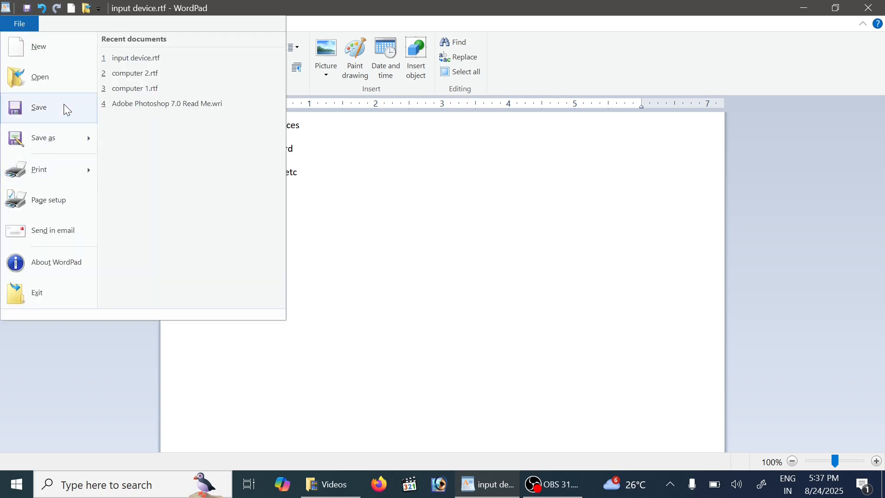
mouse_move(52, 149)
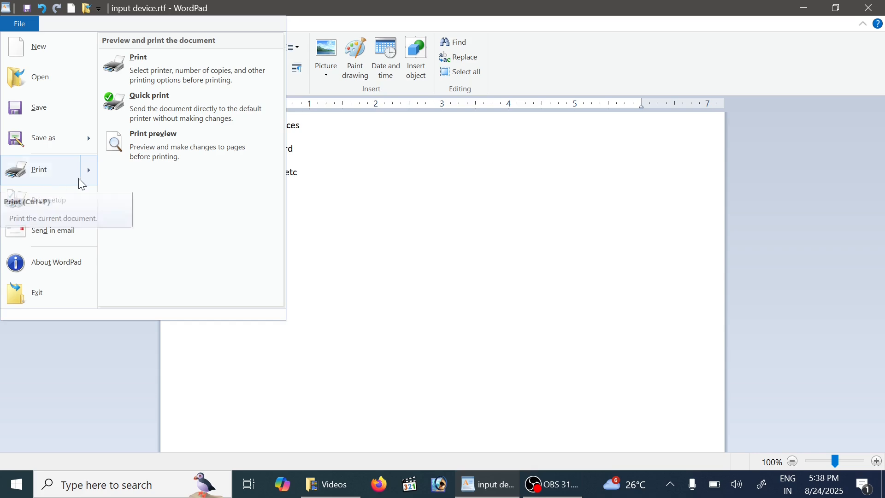
left_click(168, 64)
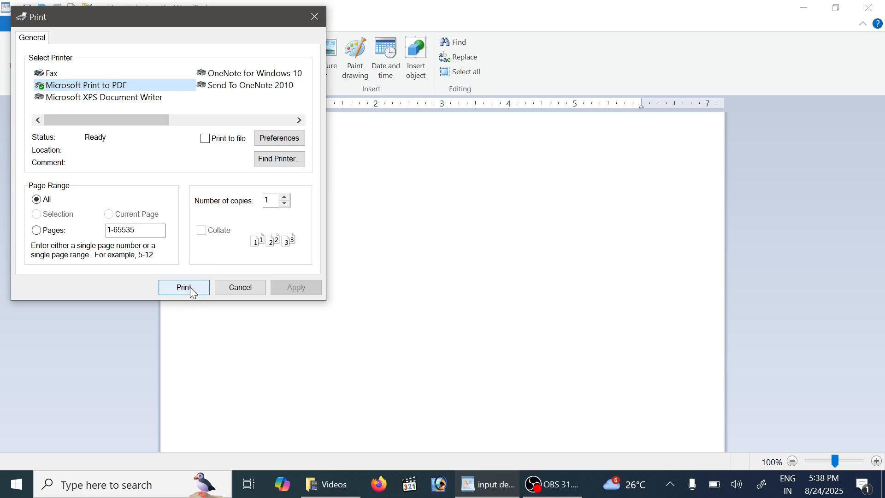
left_click(217, 289)
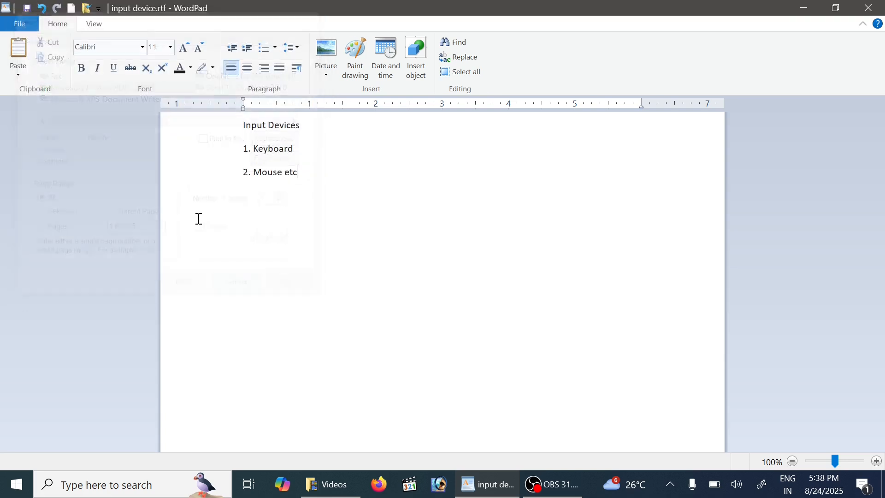
Step: Try A4 paper in the page setup with landscape and portrait orientation, and discard the changes
left_click(19, 25)
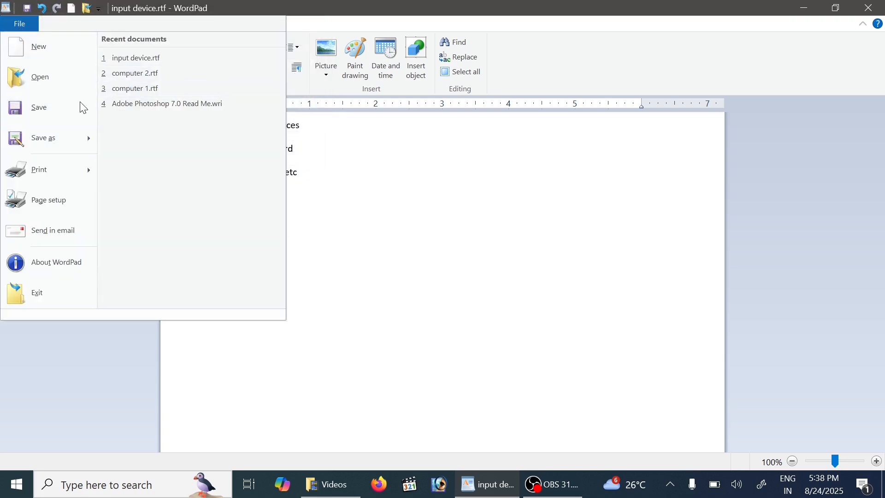
left_click(59, 210)
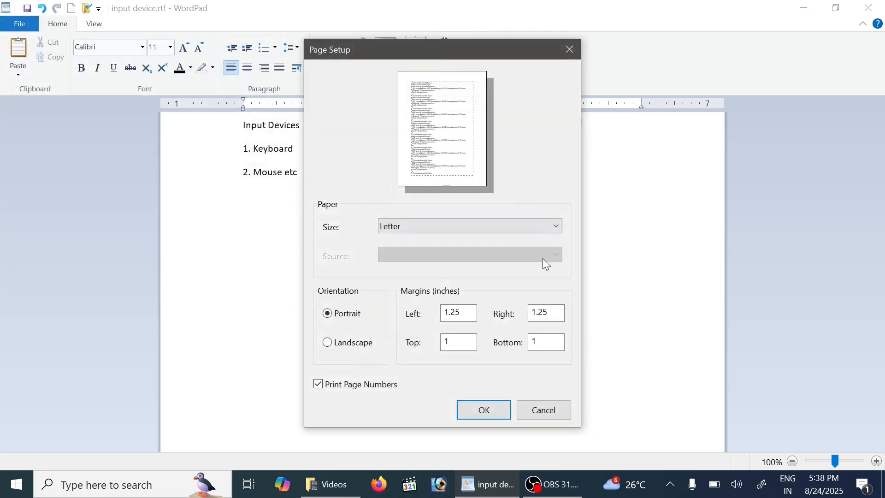
left_click(515, 226)
left_click(461, 251)
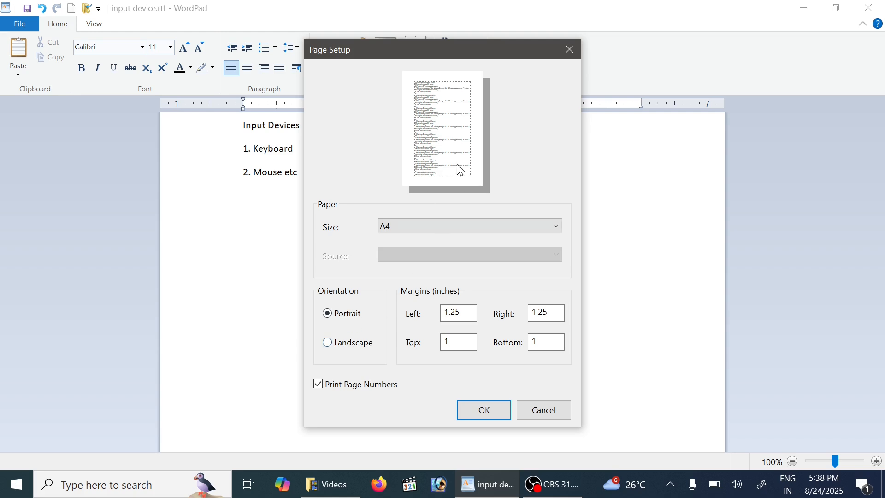
left_click(352, 343)
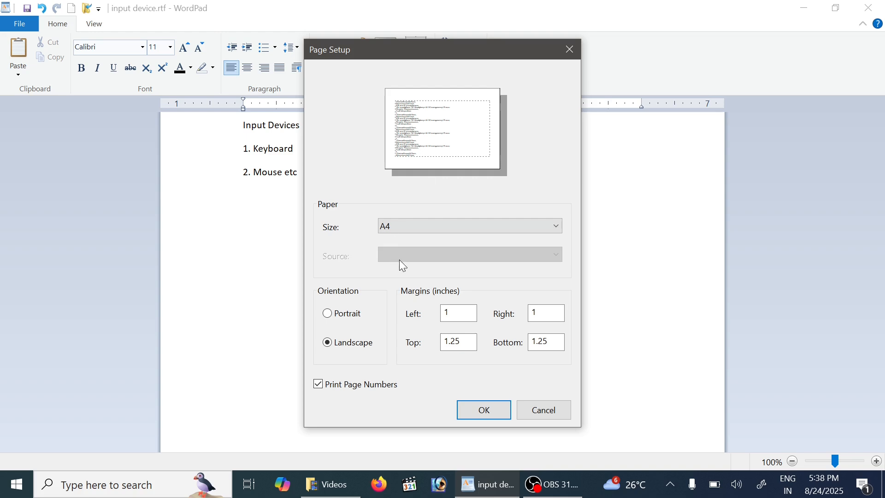
left_click(351, 320)
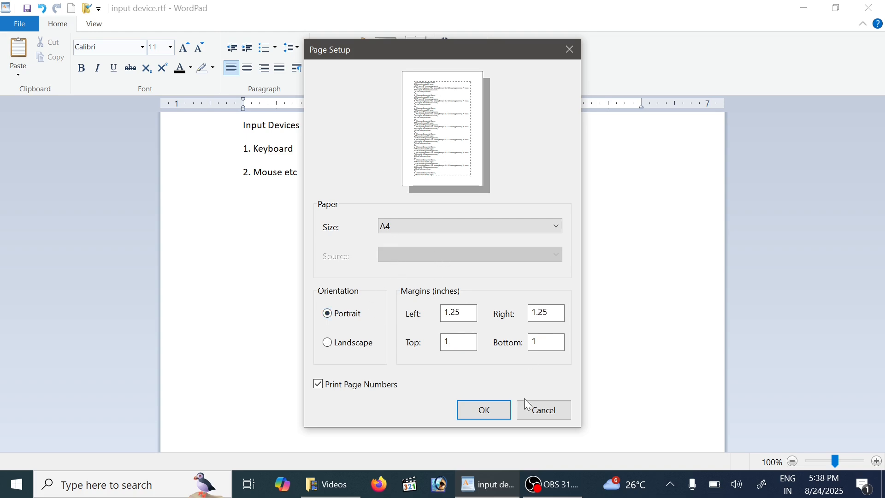
left_click(540, 408)
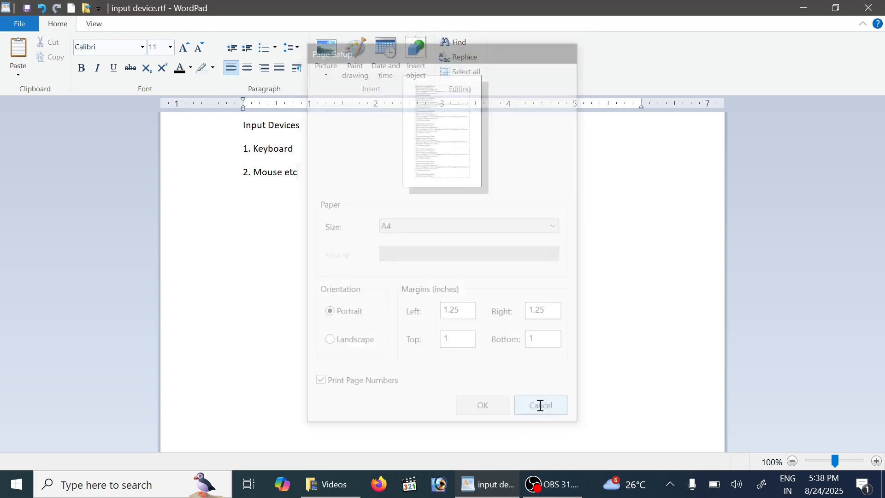
Step: Try to send the current document by email
left_click(22, 23)
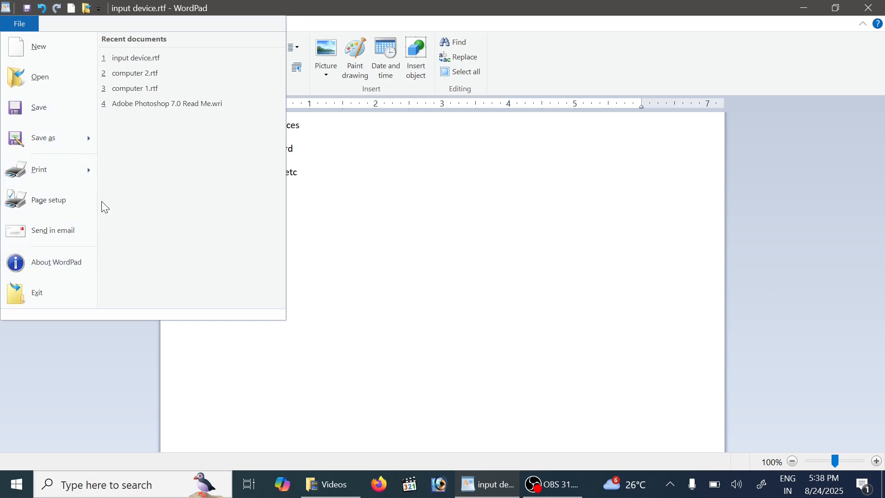
left_click(67, 230)
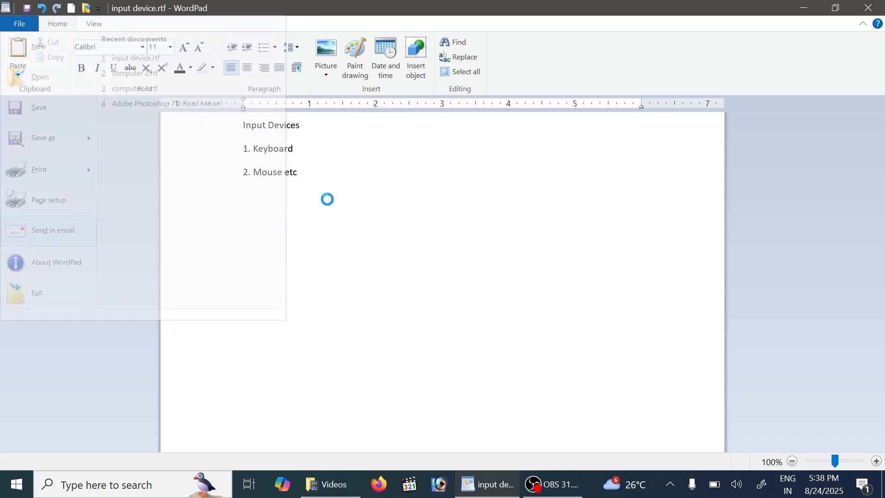
left_click(551, 298)
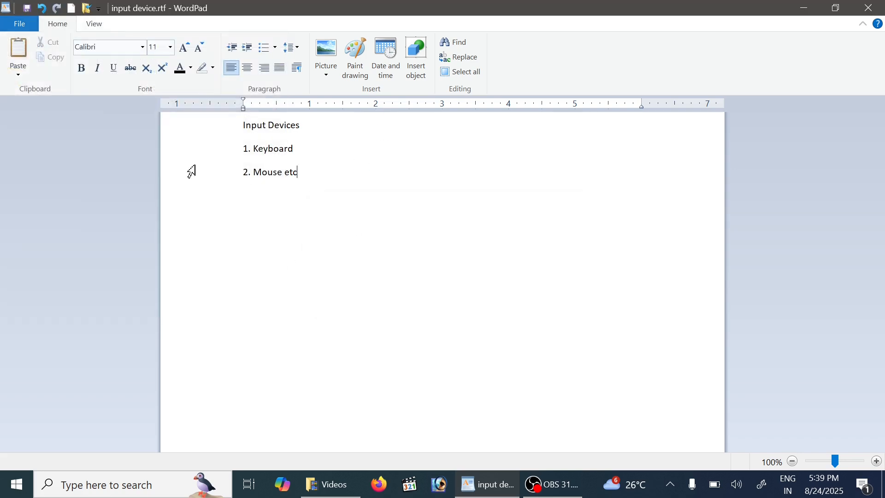
Step: Exit WordPad without saving the changes to the input device document
left_click(22, 26)
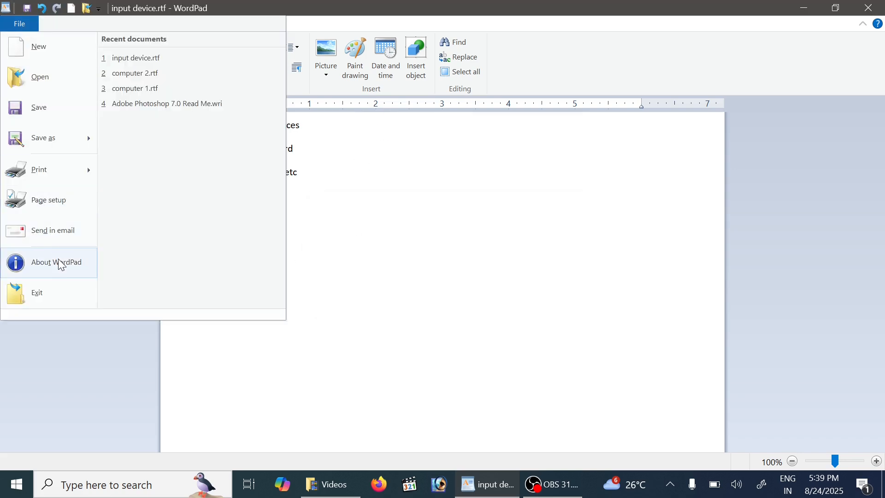
left_click(52, 291)
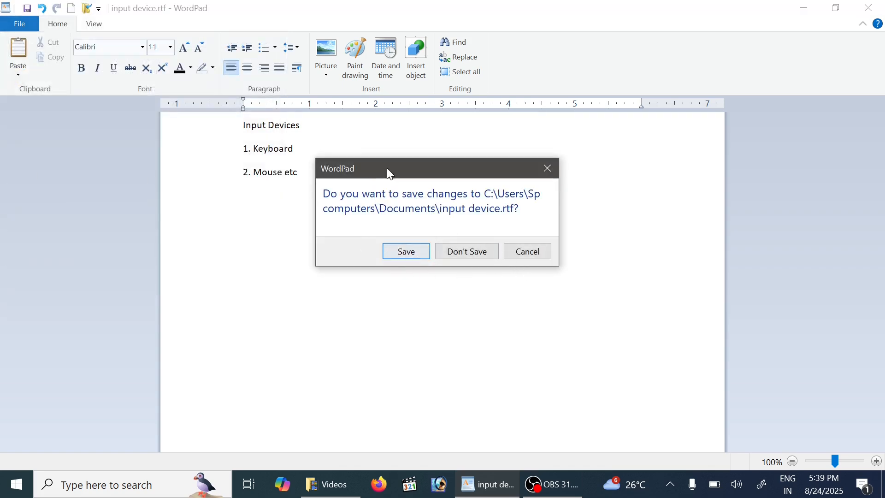
left_click(479, 256)
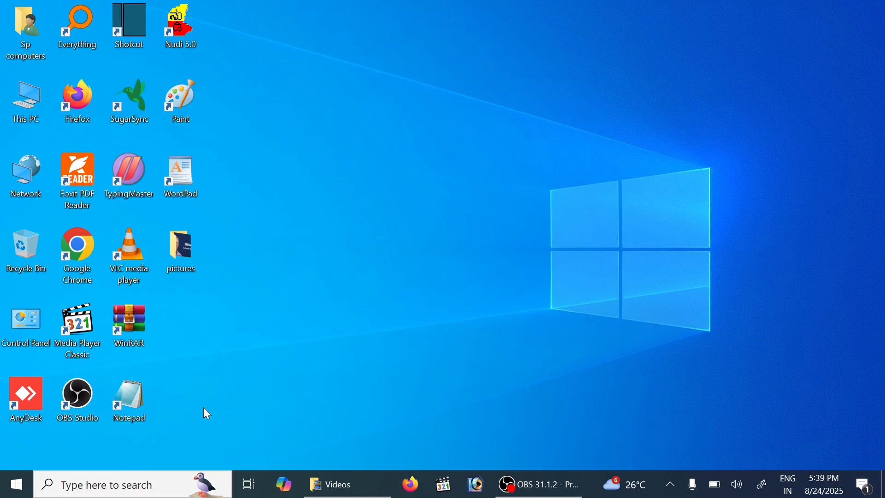
Step: Reopen WordPad with a blank document and display its View and File commands
double_click(198, 161)
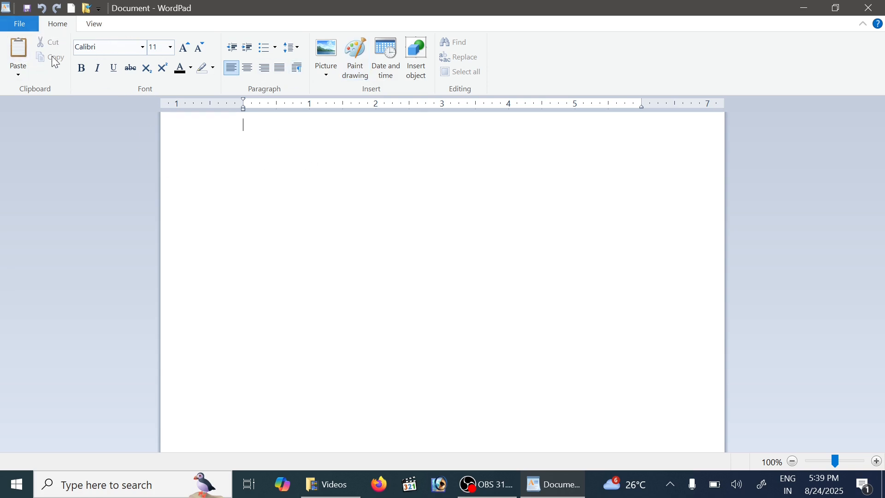
left_click(82, 27)
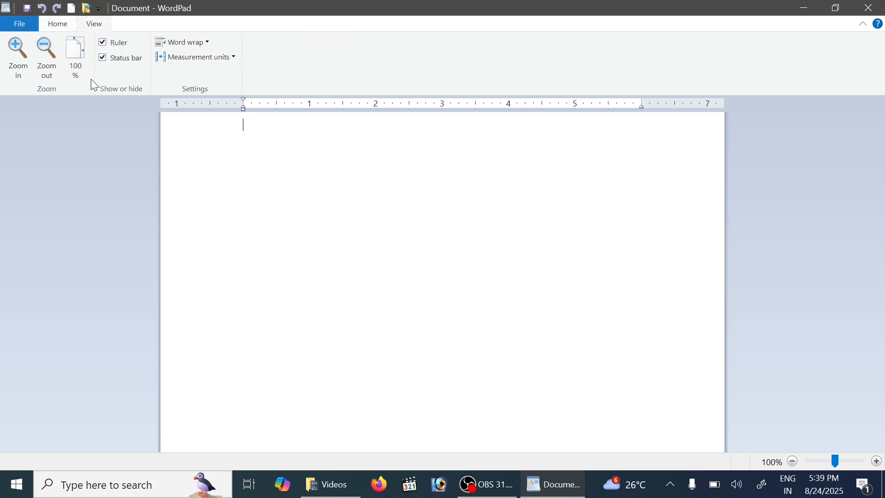
left_click(20, 23)
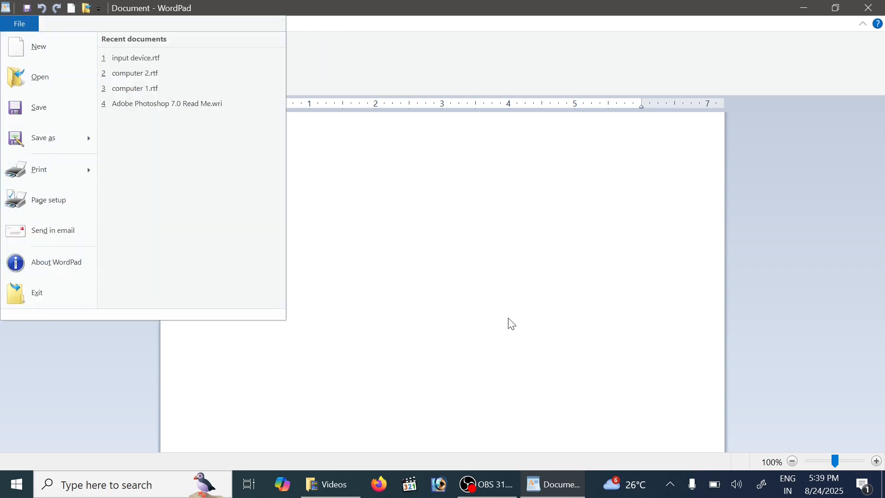